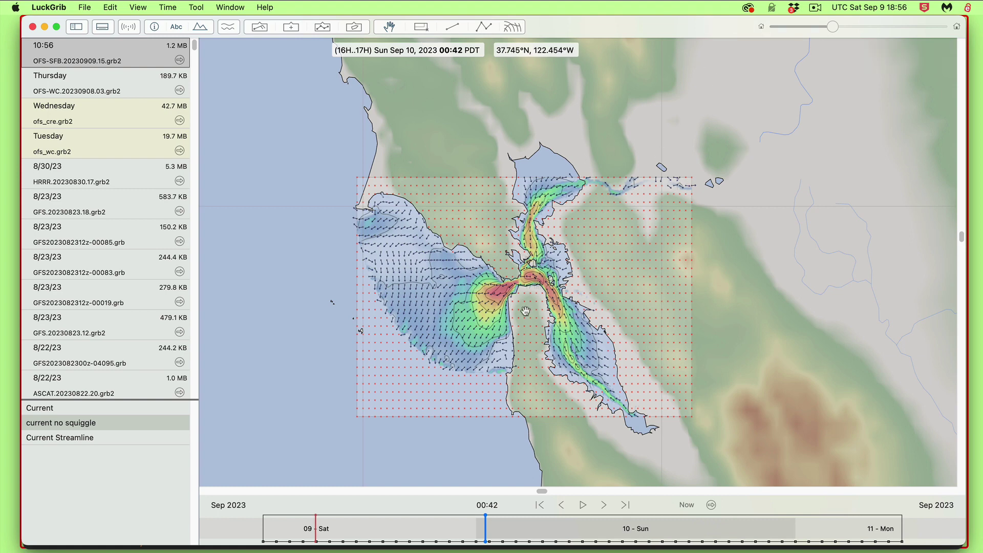
- Zoom and pan the LuckGrib map in close on the Golden Gate currents
scroll(528, 310, "up", 4)
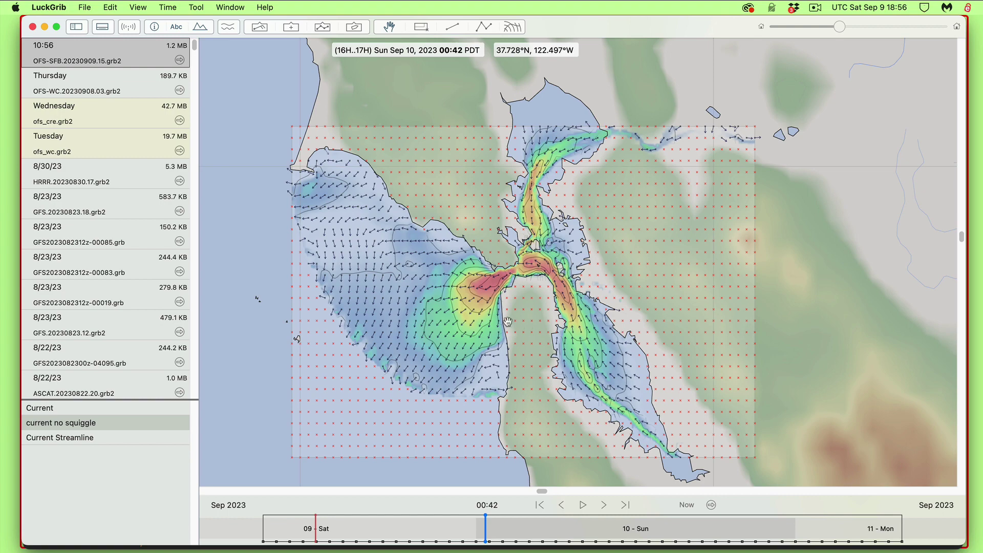
scroll(525, 312, "up", 2)
left_click_drag(523, 314, 509, 298)
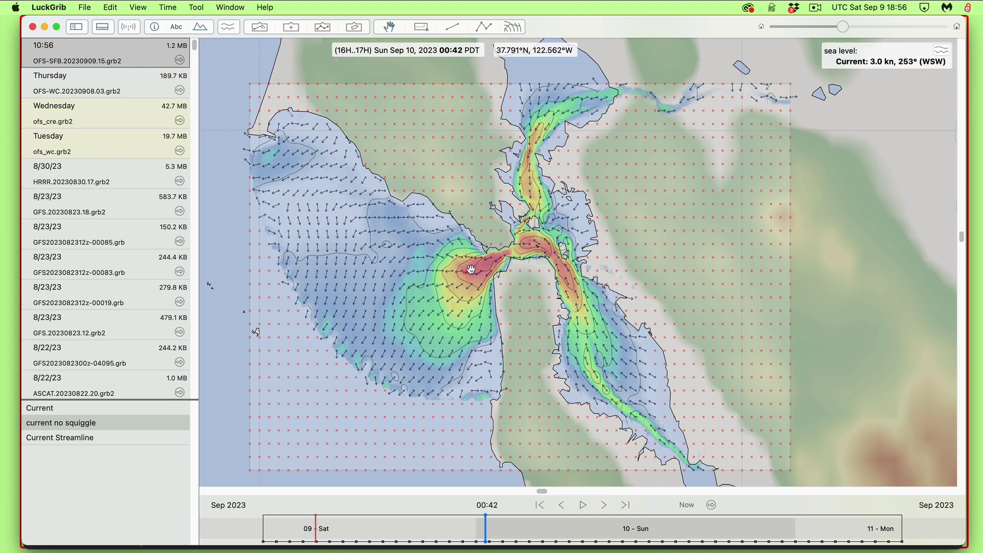
scroll(513, 316, "down", 1)
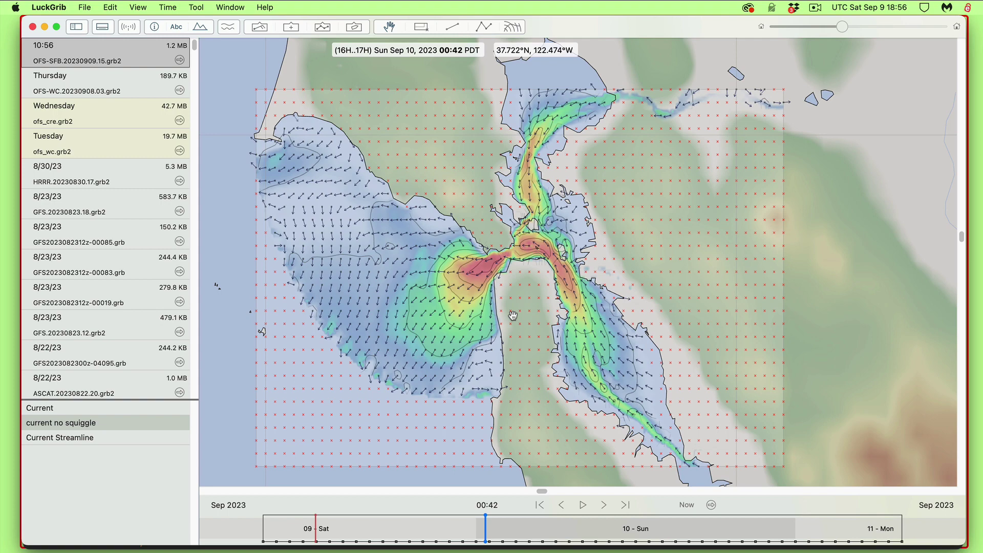
scroll(512, 316, "up", 2)
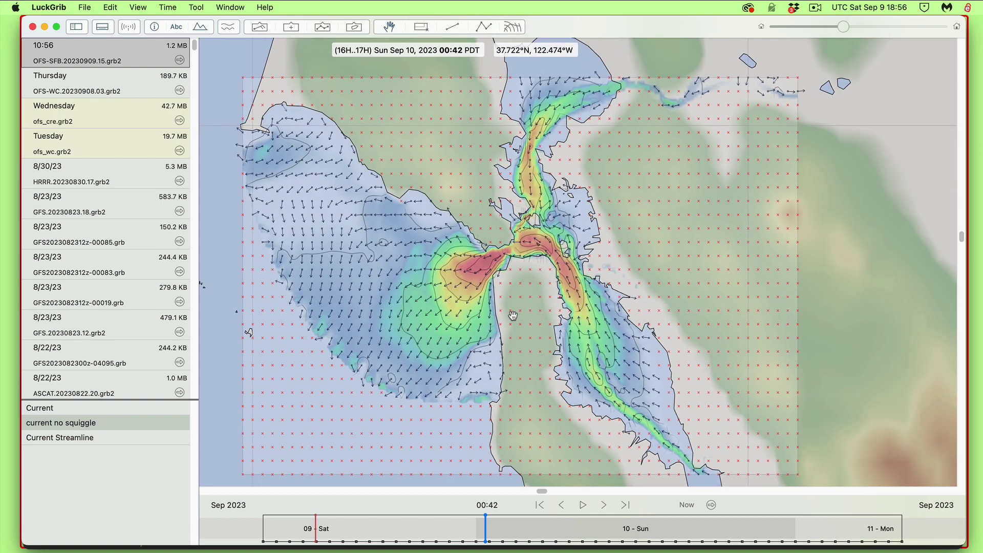
scroll(513, 316, "down", 1)
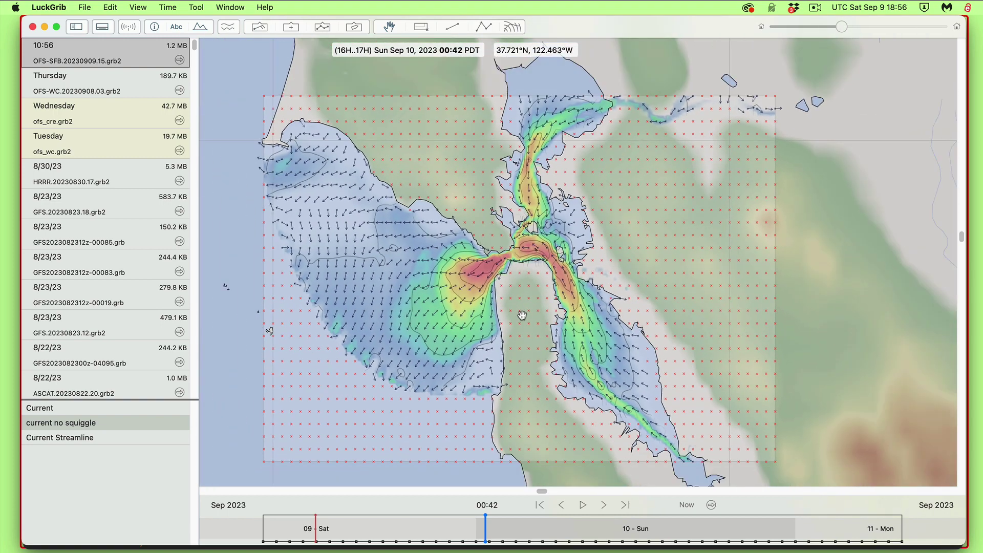
left_click_drag(689, 194, 682, 174)
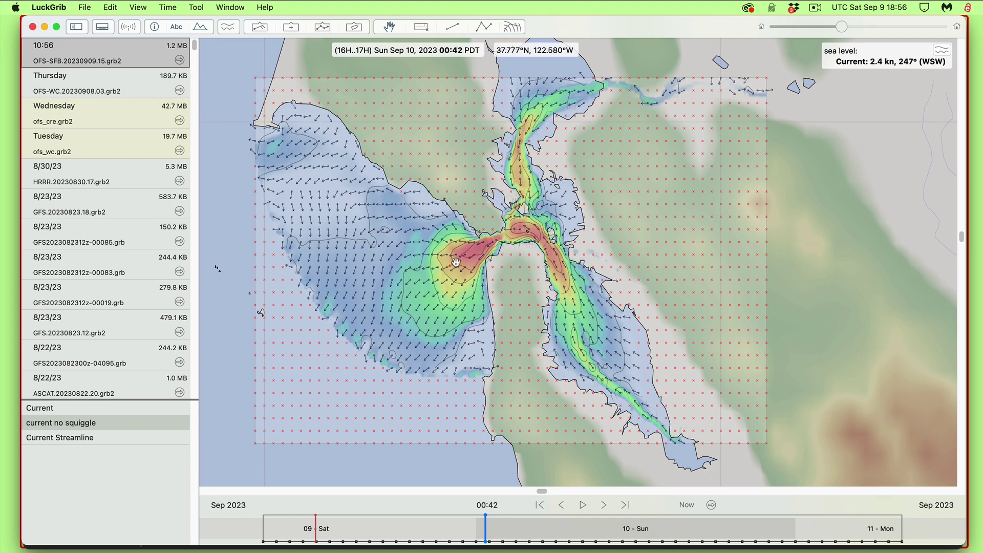
scroll(455, 263, "up", 5)
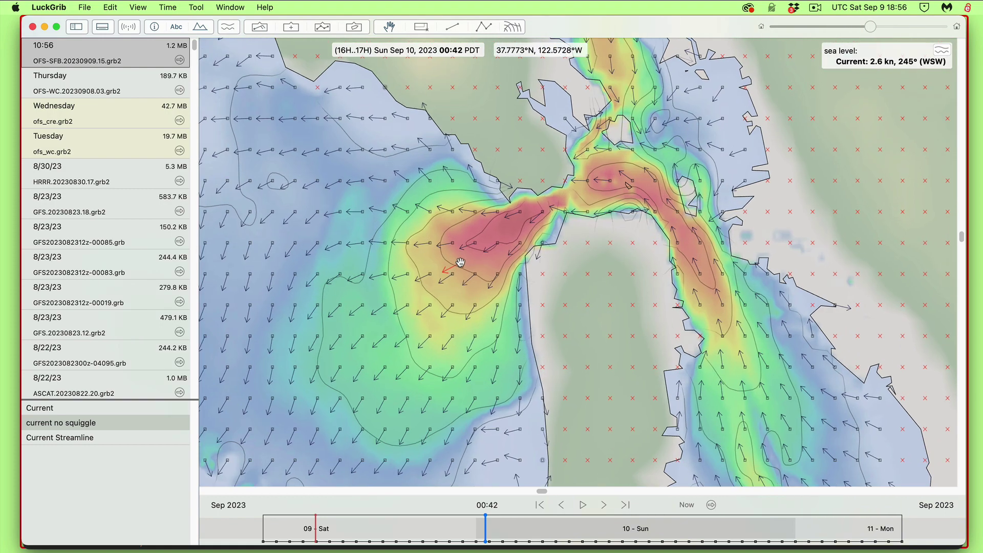
scroll(461, 263, "down", 3)
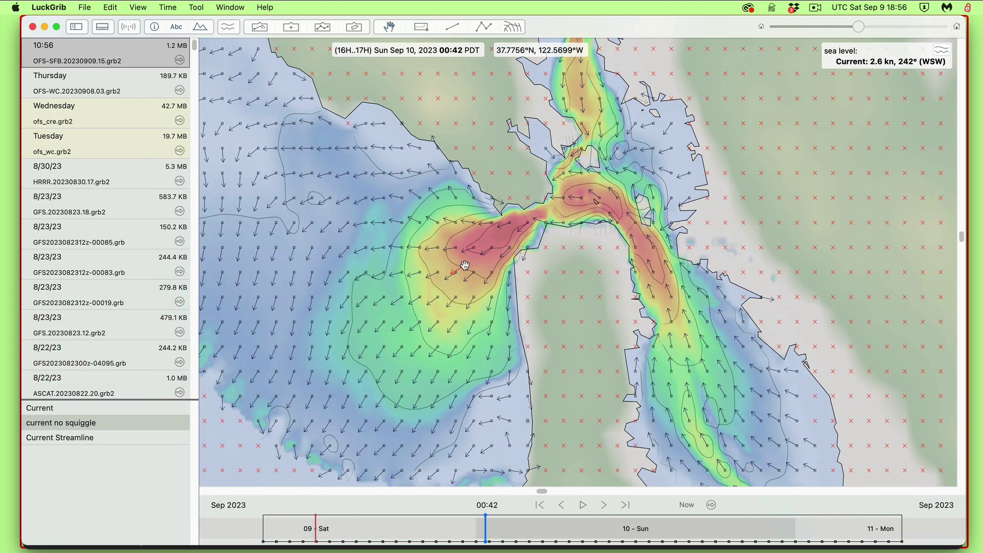
- Advance the LuckGrib forecast from Saturday midday to Sun Sep 10, 00:48 PDT
left_click(318, 518)
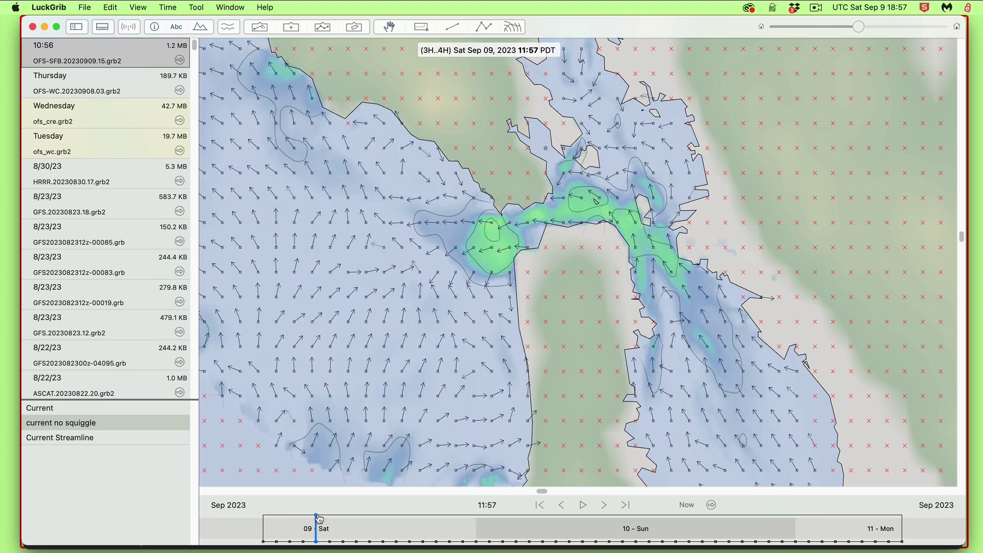
left_click_drag(318, 518, 403, 518)
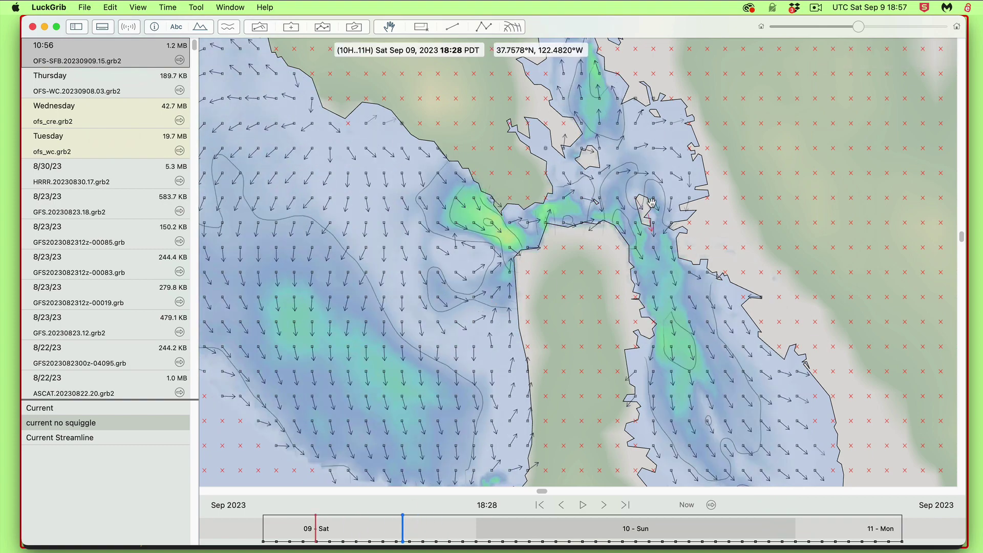
scroll(651, 202, "up", 10)
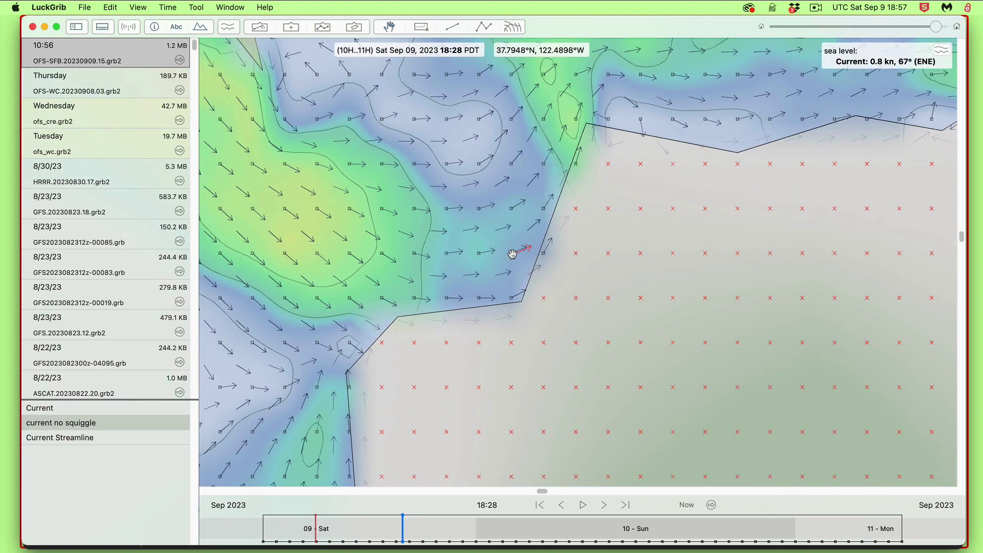
scroll(512, 253, "down", 5)
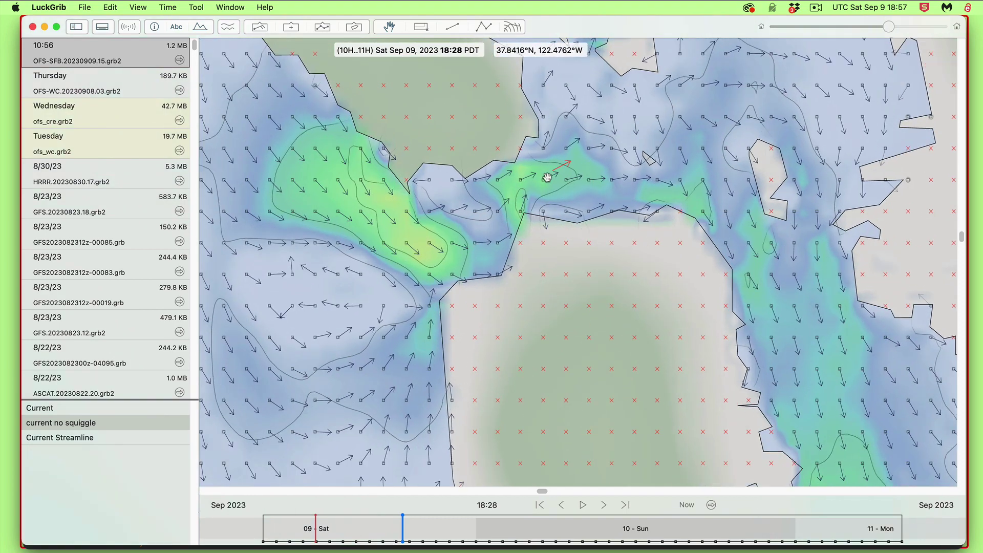
scroll(435, 307, "up", 1)
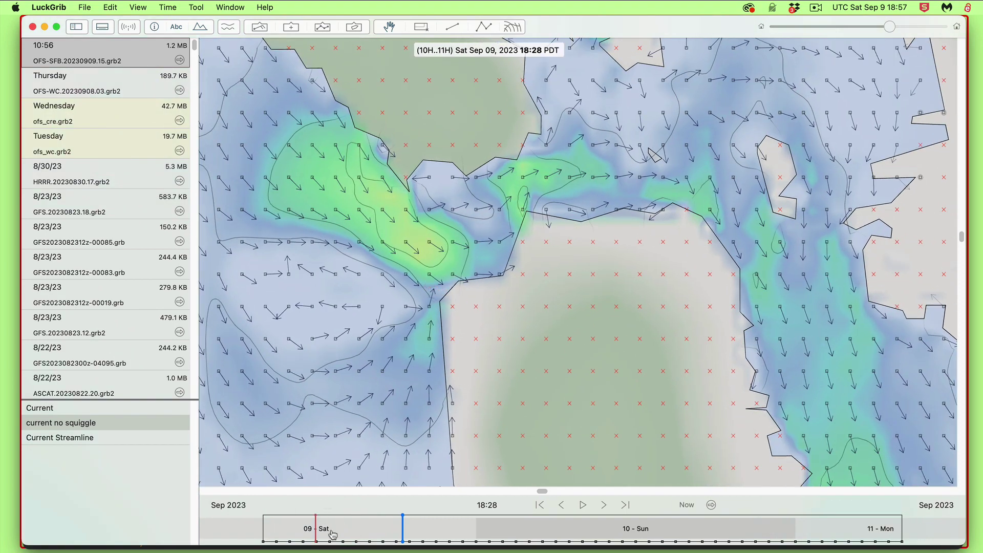
left_click_drag(318, 533, 487, 540)
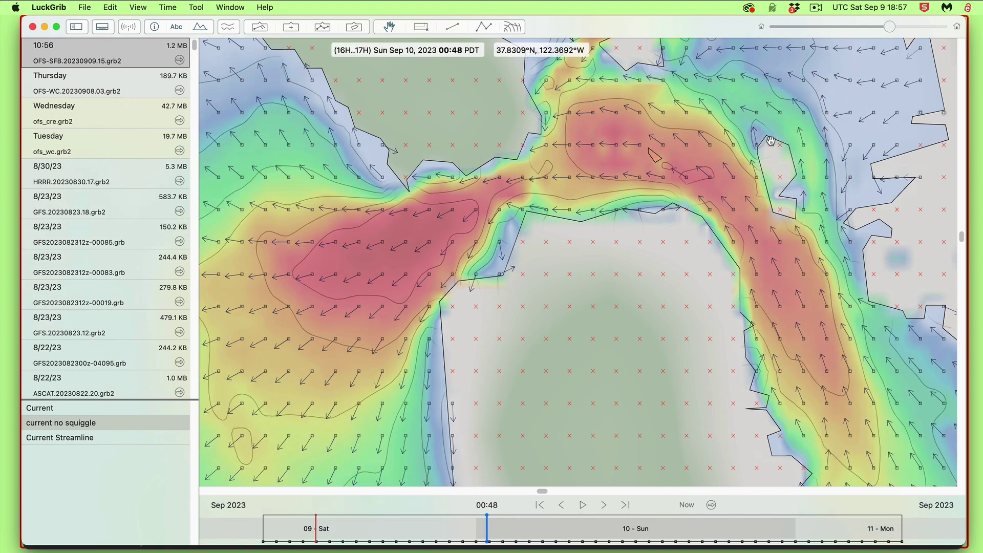
- Bring up the context menu for the OFS-SFB.20230909.15.grb2 file in the file list
scroll(326, 270, "up", 1)
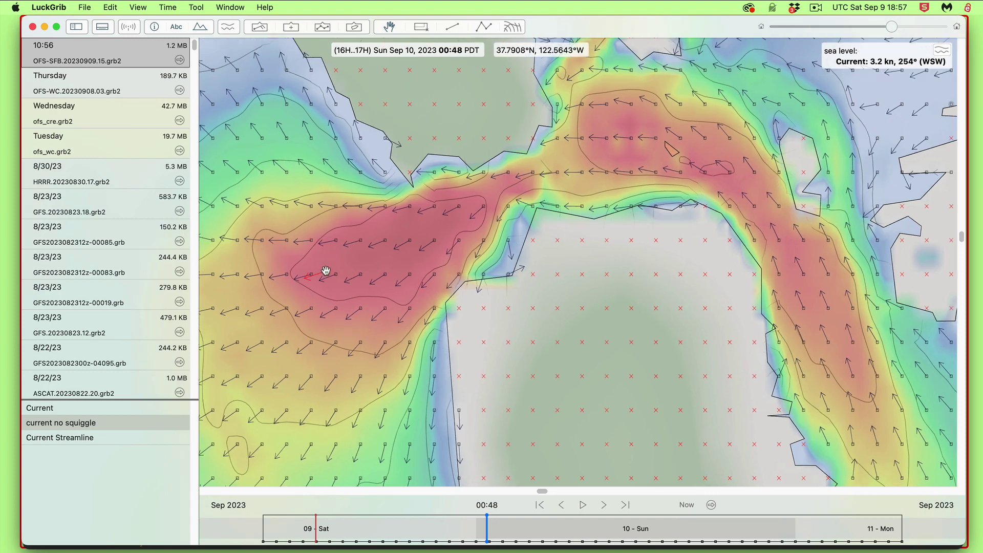
scroll(331, 274, "down", 2)
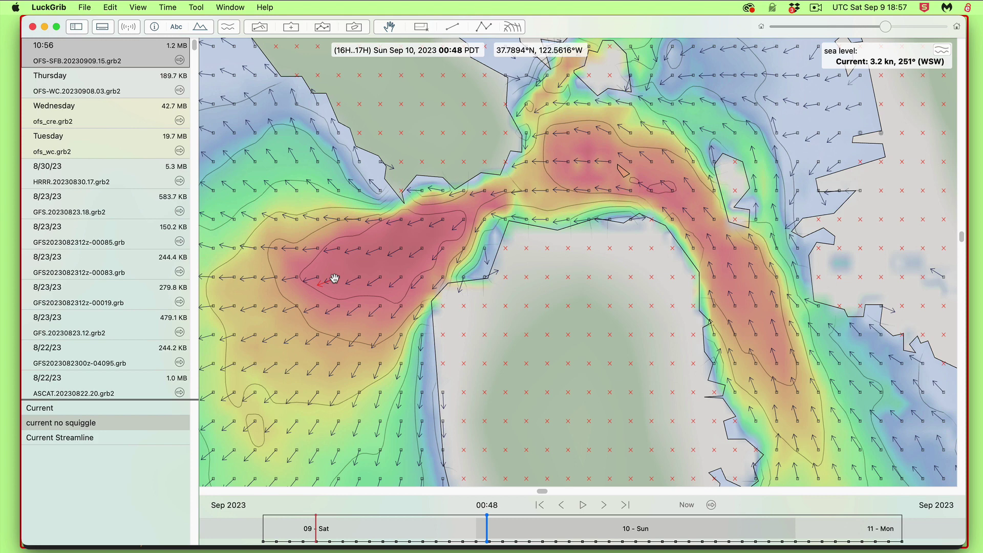
right_click(137, 49)
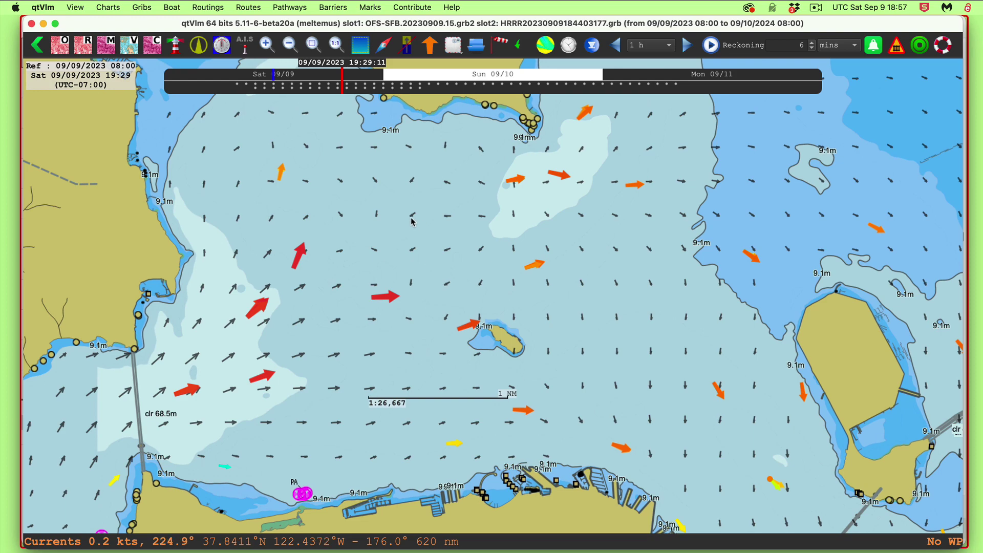
- Hide the tide station markers and turn off the coloured current arrows in qtVlm
scroll(389, 281, "down", 1)
scroll(389, 281, "down", 2)
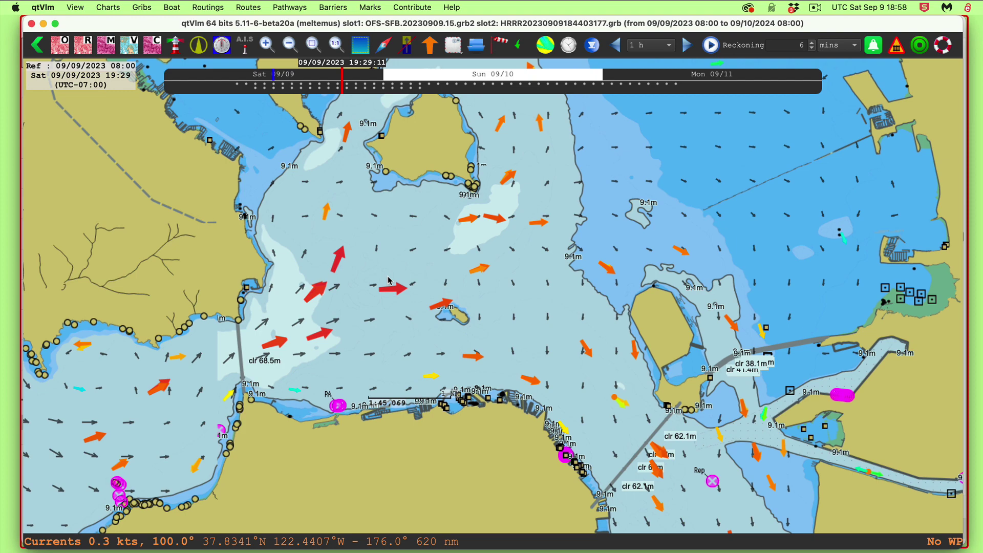
scroll(389, 280, "up", 2)
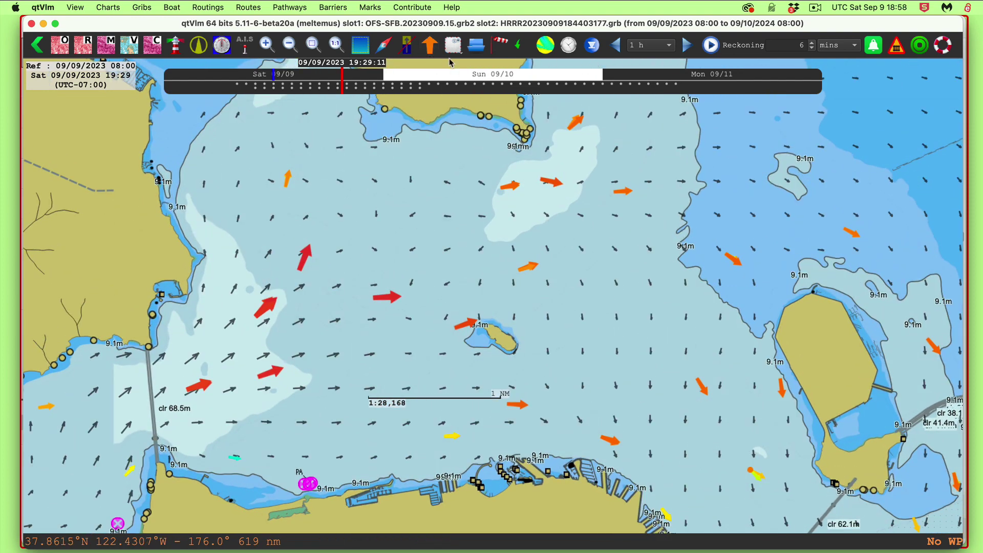
left_click(408, 47)
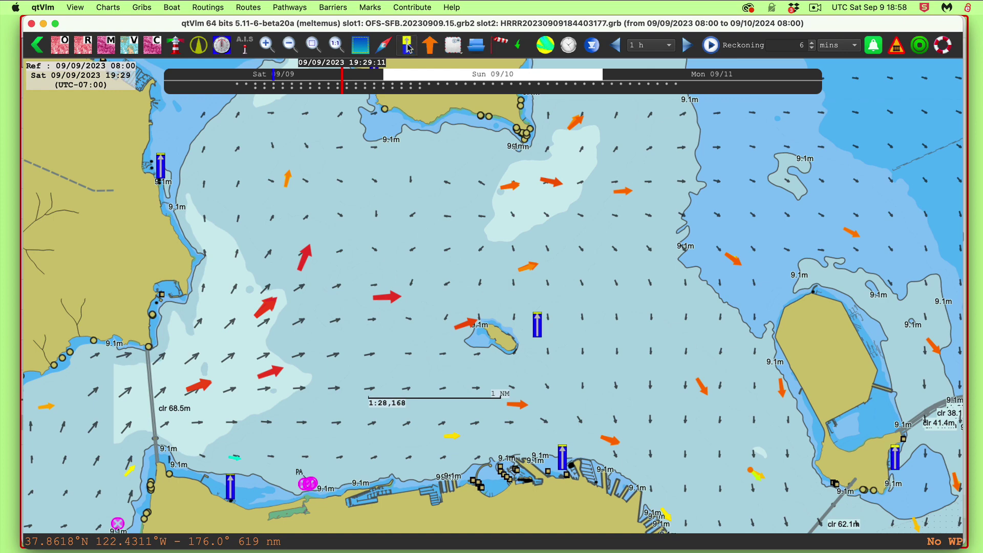
left_click(408, 46)
left_click(430, 45)
- Bring the Golden Gate Bridge into view and advance the forecast toward early Sunday
left_click_drag(393, 252, 645, 174)
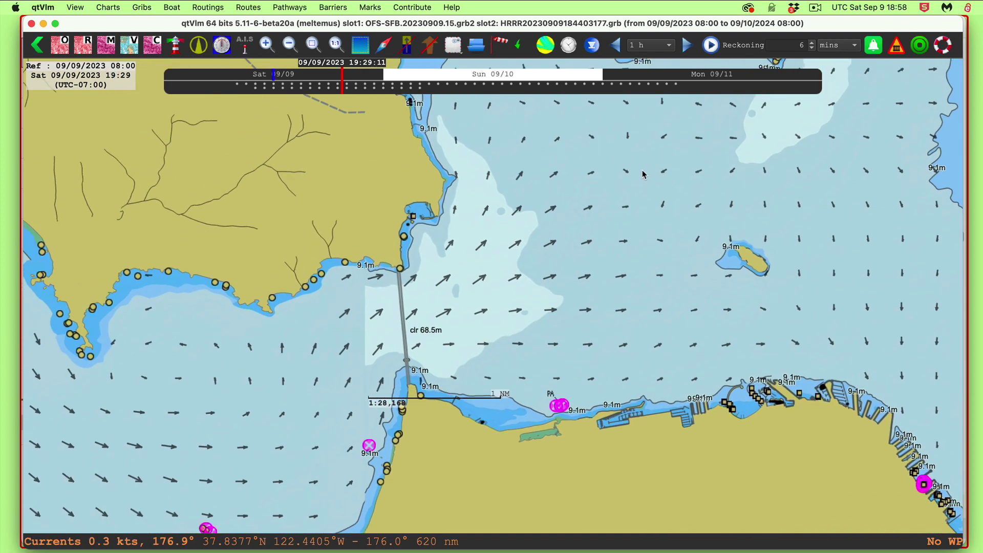
scroll(449, 322, "up", 2)
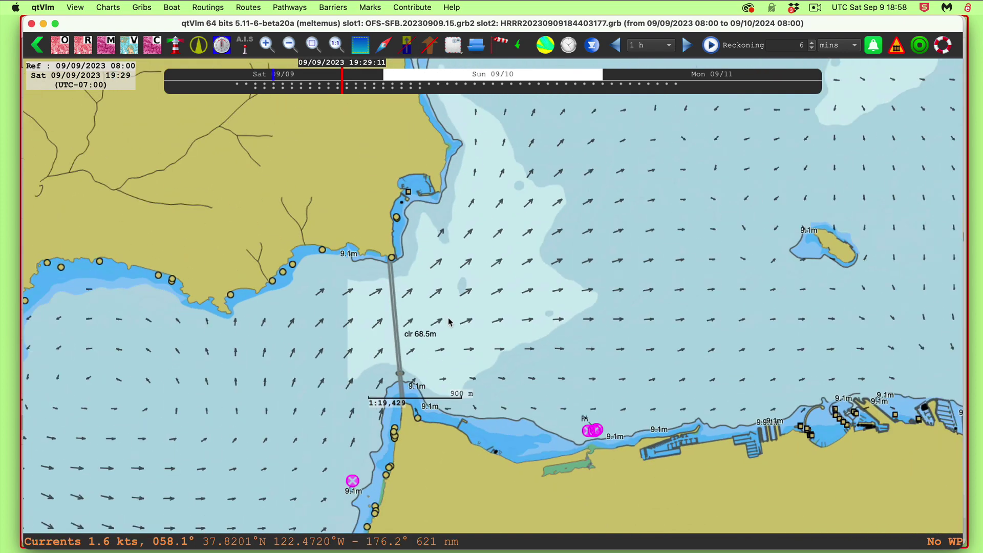
scroll(448, 322, "down", 2)
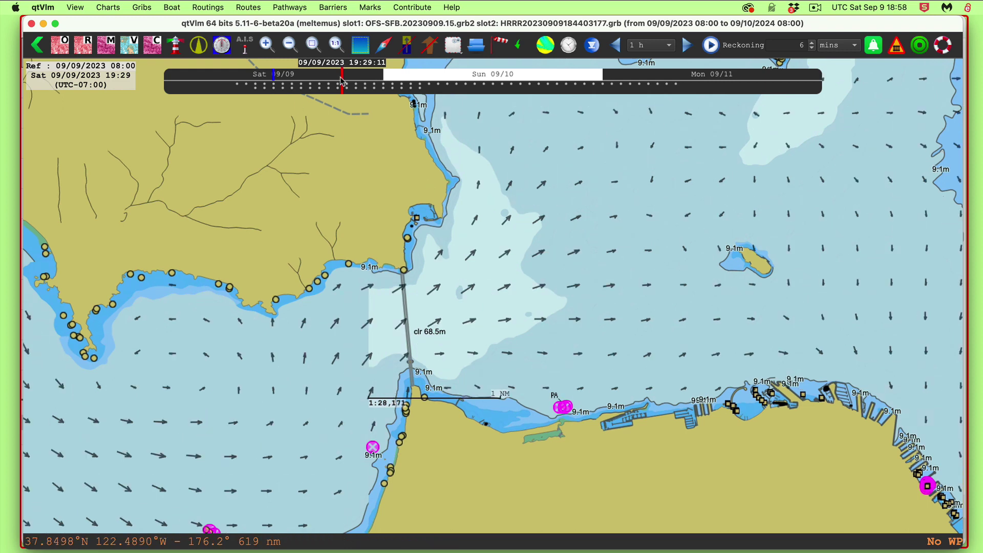
mouse_move(342, 80)
left_mouse_down()
mouse_move(258, 77)
mouse_move(407, 87)
mouse_move(408, 100)
mouse_move(373, 95)
left_mouse_up()
- Zoom and pan the qtVlm chart around the Golden Gate Bridge
scroll(528, 332, "down", 2)
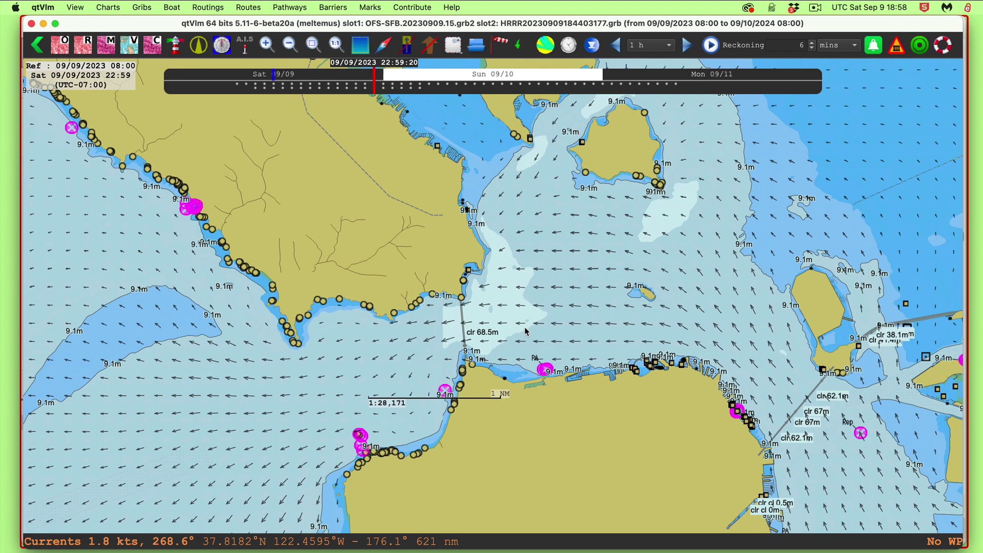
scroll(526, 332, "down", 4)
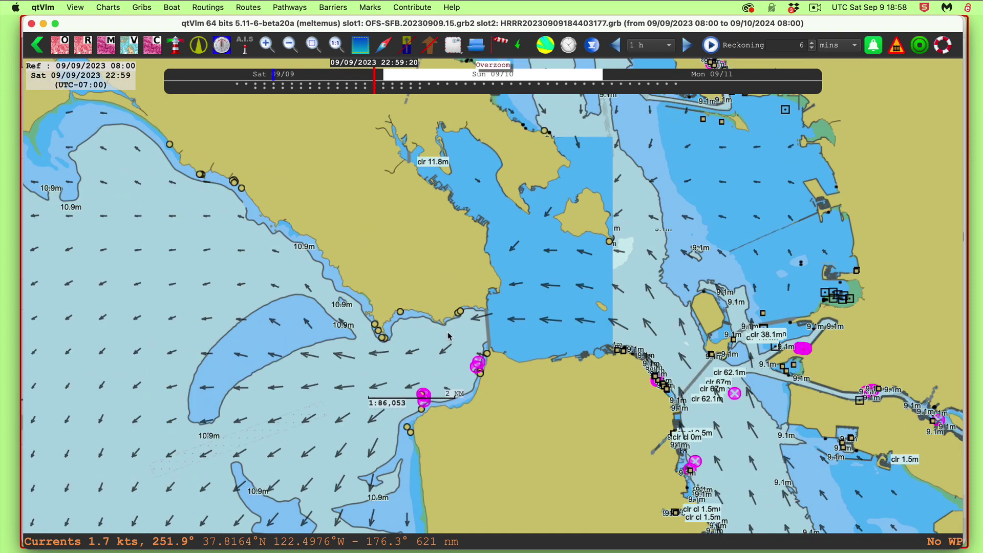
scroll(424, 342, "up", 2)
scroll(490, 367, "up", 3)
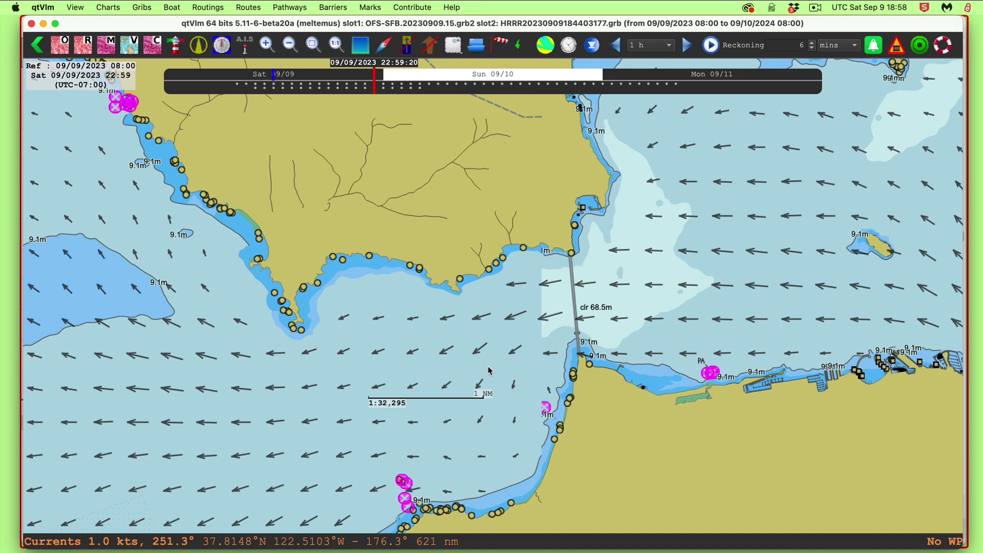
scroll(493, 370, "down", 1)
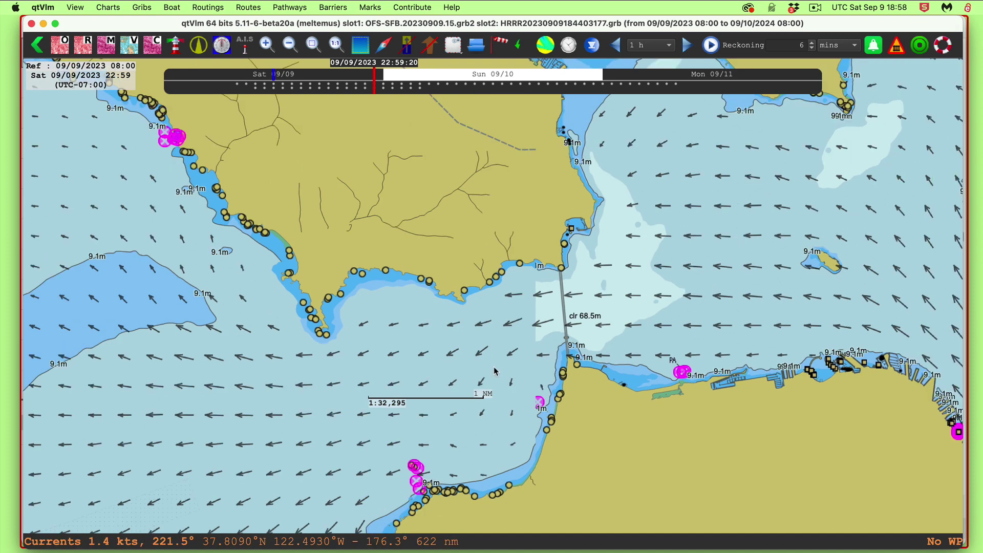
scroll(494, 370, "up", 1)
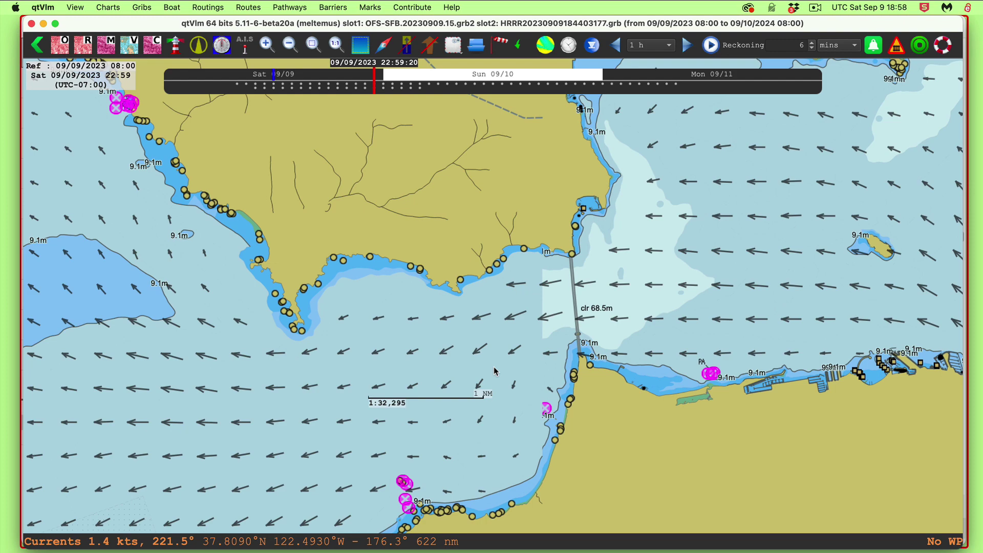
scroll(494, 369, "down", 1)
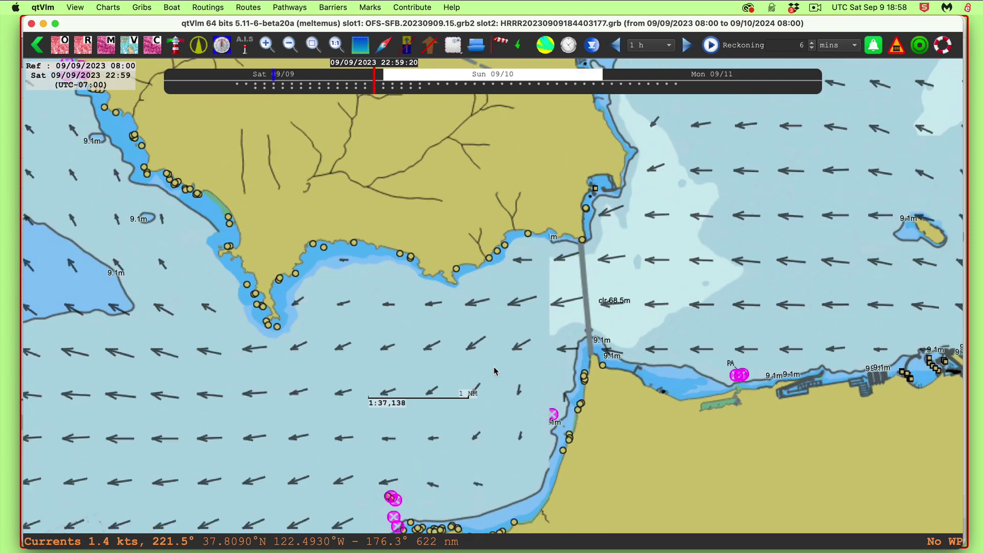
scroll(494, 369, "up", 1)
left_click_drag(601, 303, 503, 300)
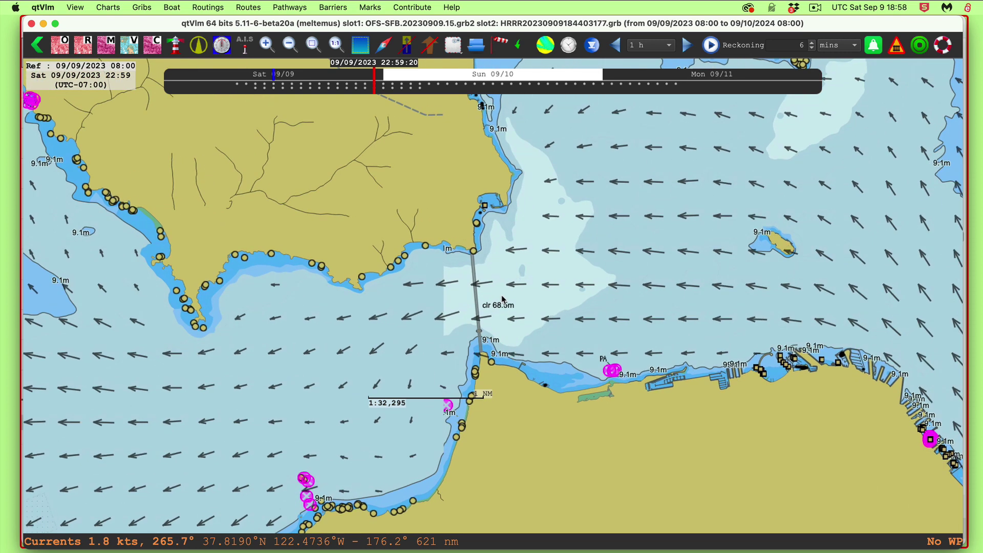
scroll(503, 300, "down", 2)
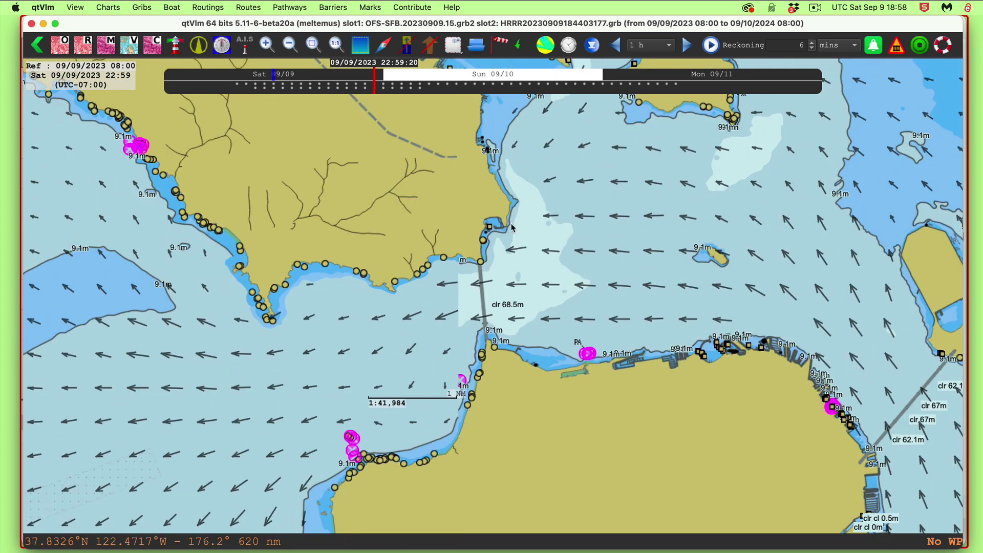
- Overlay the tidal current station arrows and zoom in on the Golden Gate entrance
left_click(429, 46)
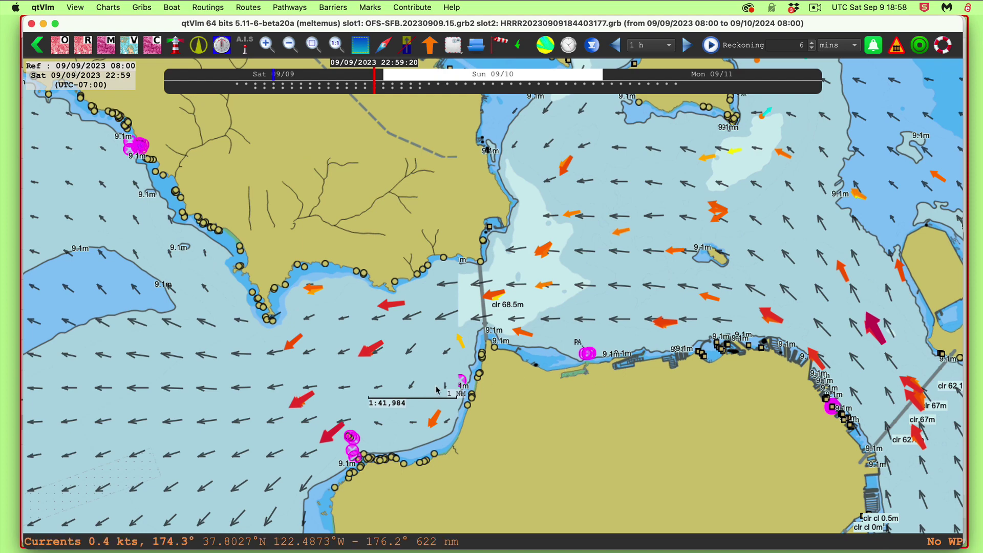
scroll(307, 369, "up", 2)
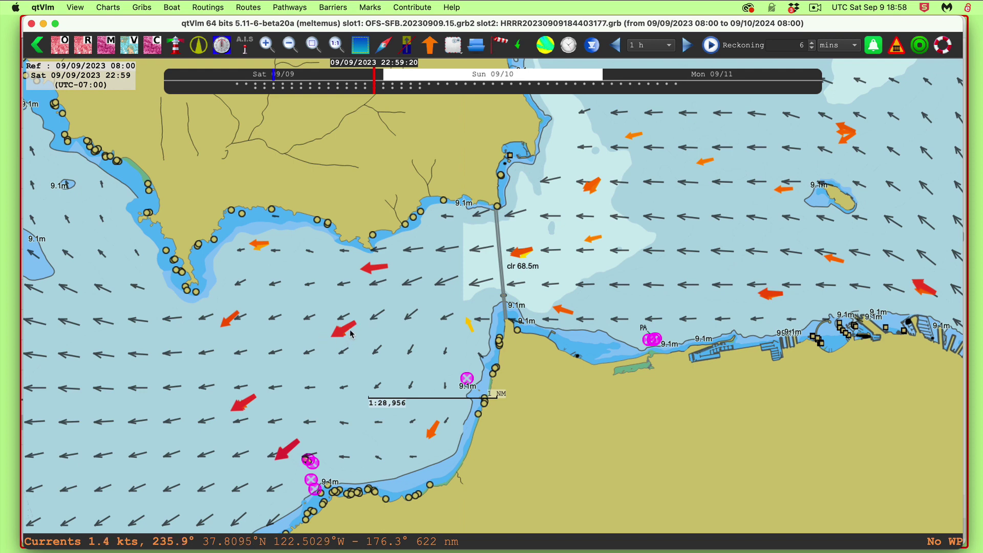
mouse_move(351, 334)
scroll(330, 349, "up", 3)
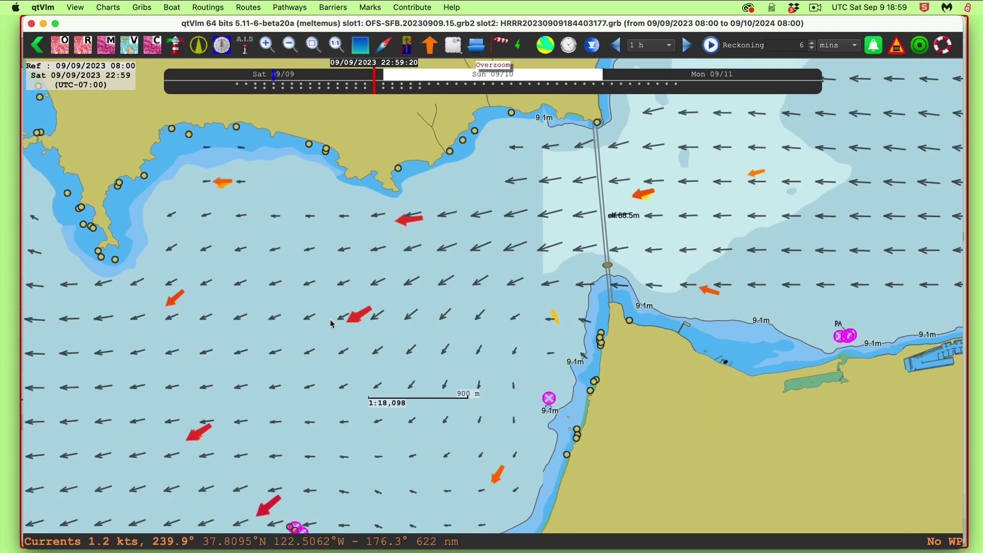
scroll(330, 324, "down", 3)
scroll(347, 348, "down", 3)
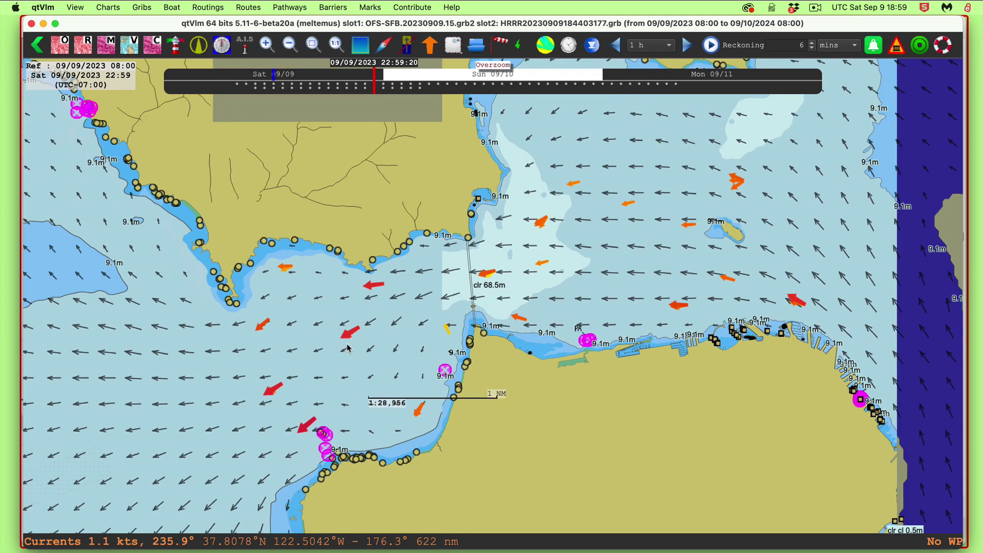
scroll(347, 349, "up", 3)
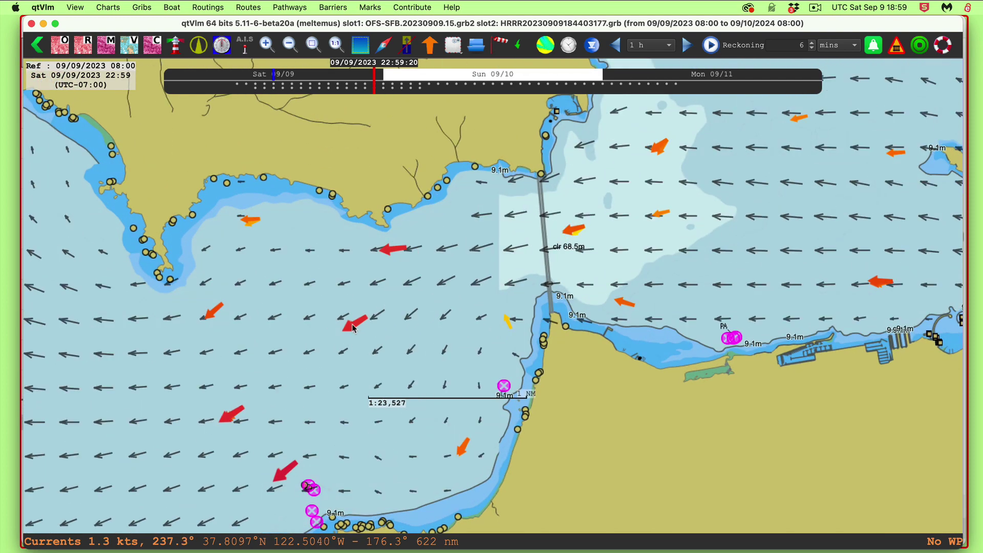
left_click(352, 325)
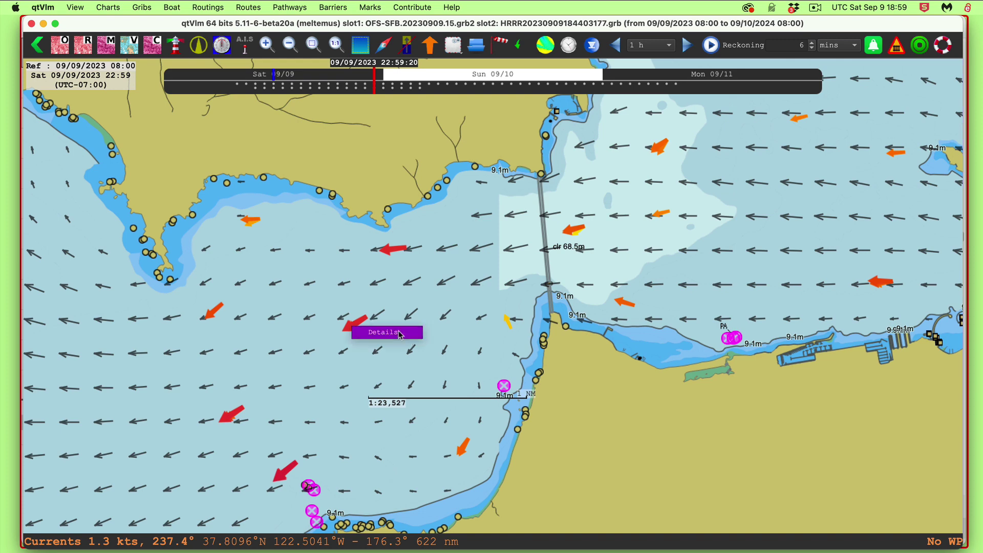
left_click(379, 332)
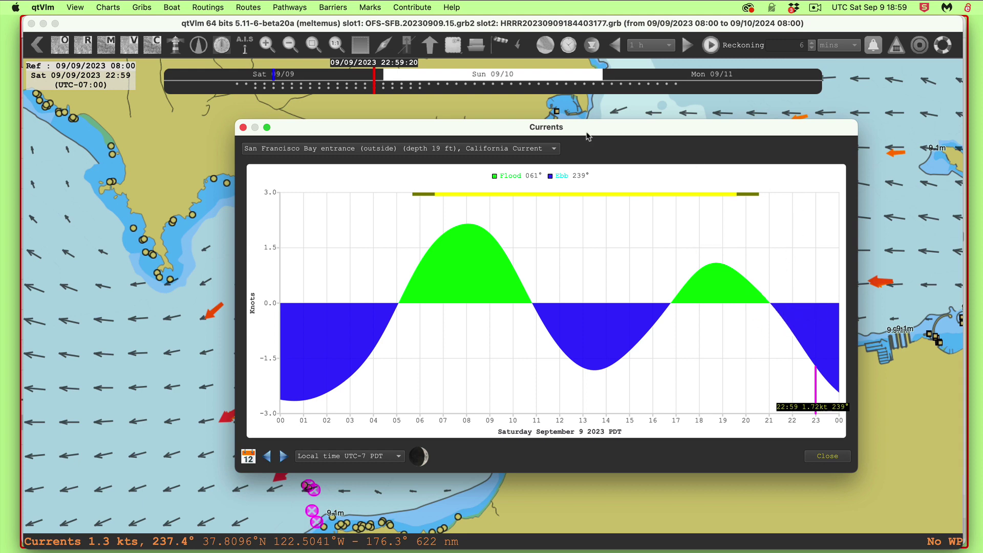
left_click(243, 128)
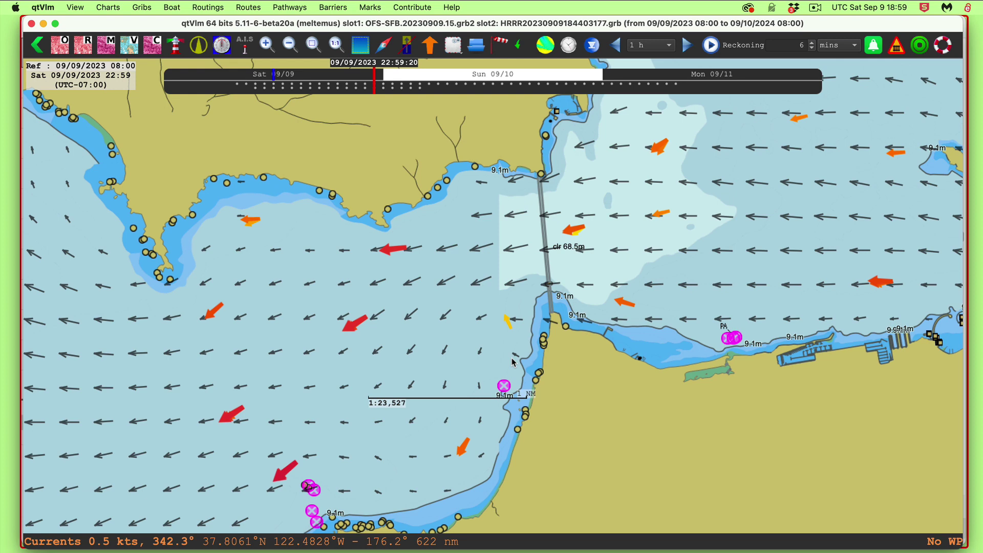
left_click(352, 328)
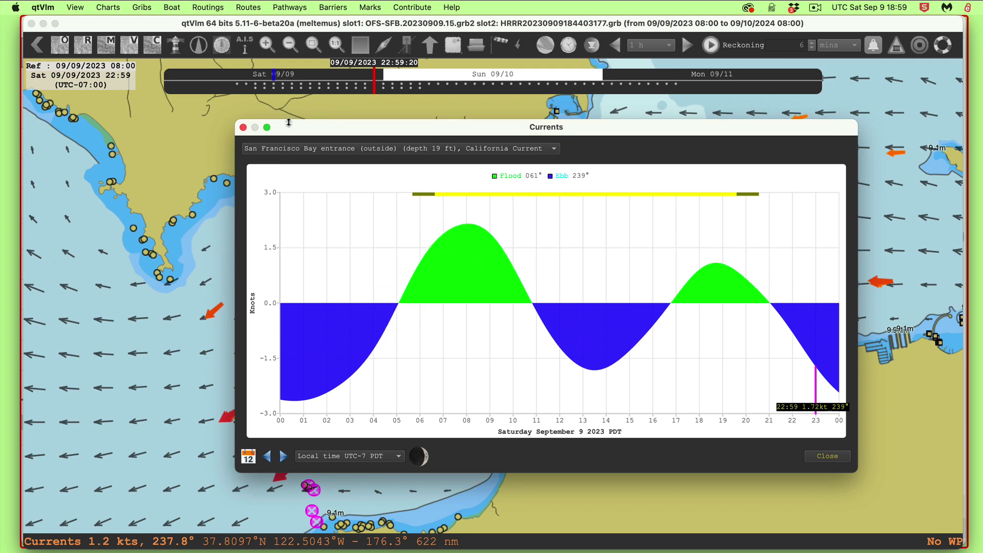
left_click(243, 127)
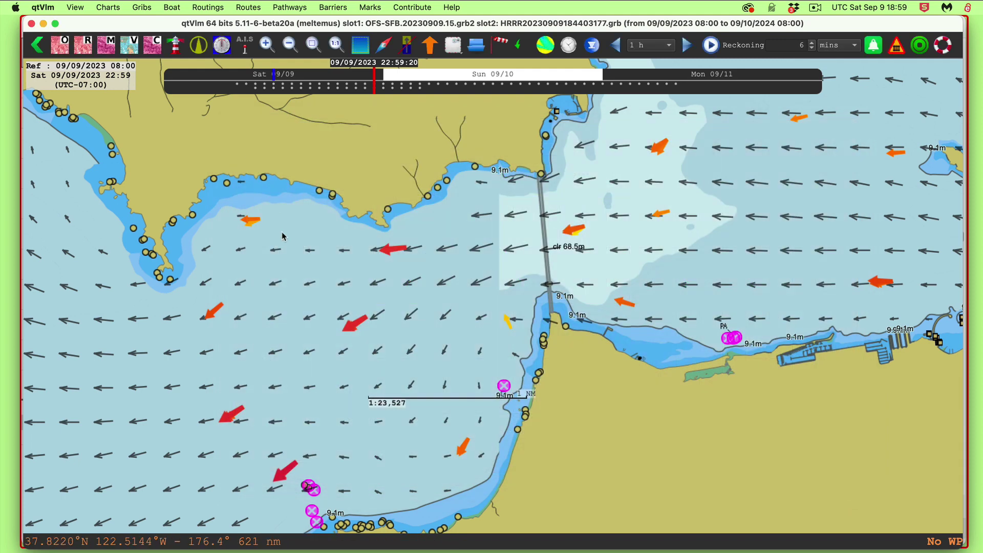
- Zoom in on the Golden Gate bridge to see the ebb current arrows beneath it
mouse_move(353, 328)
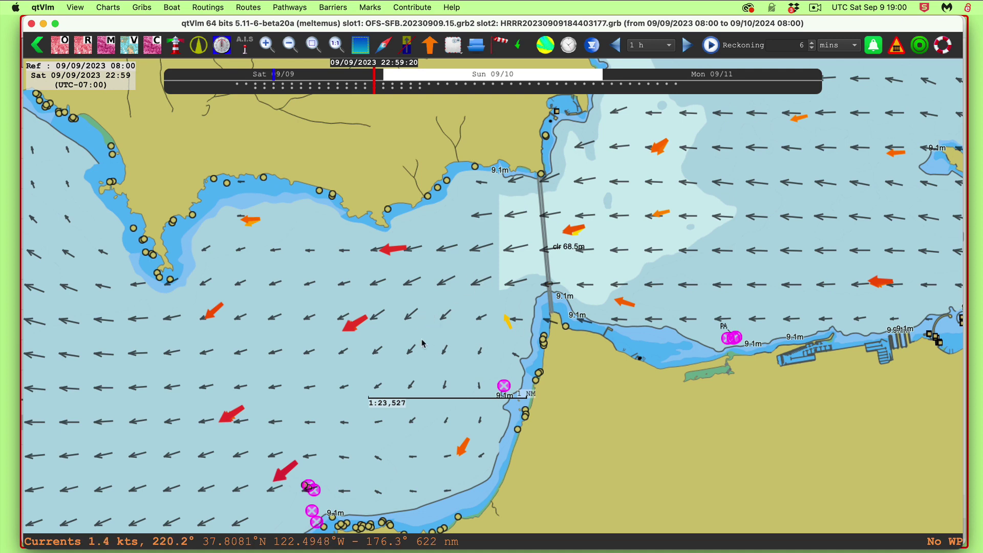
scroll(423, 342, "up", 3)
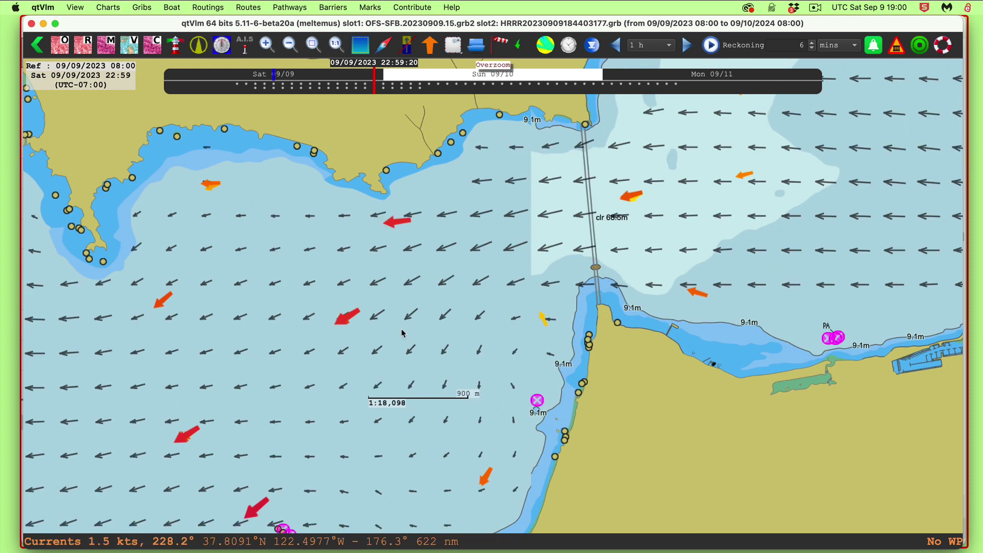
- Move the qtVlm forecast time back to Sat 09/09 14:21
left_click(367, 87)
left_click_drag(367, 87, 256, 88)
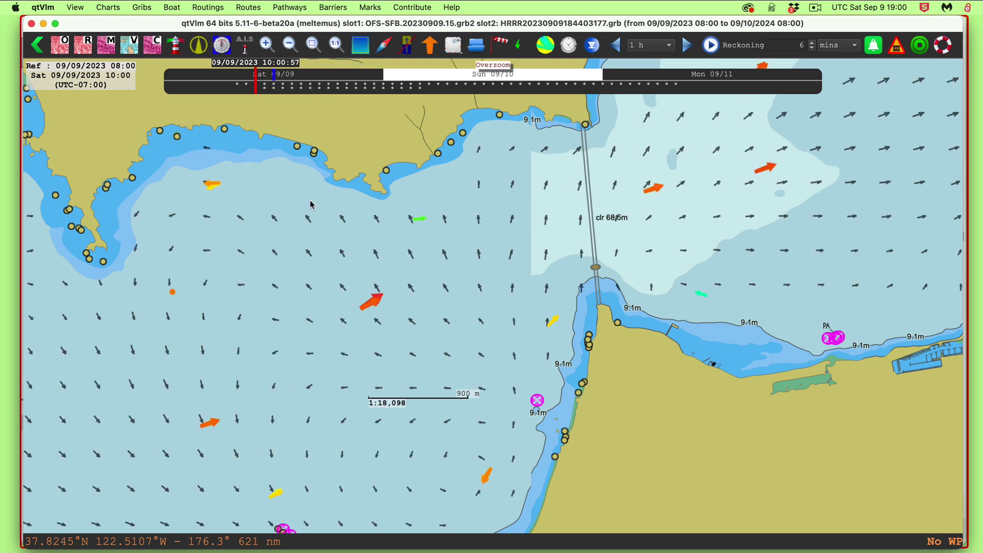
scroll(444, 302, "down", 1)
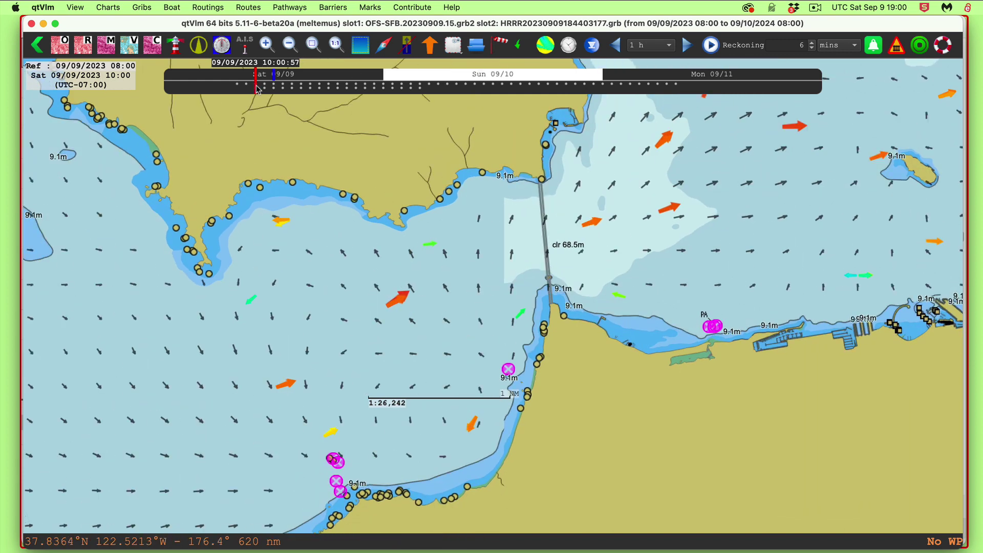
left_click_drag(256, 88, 294, 98)
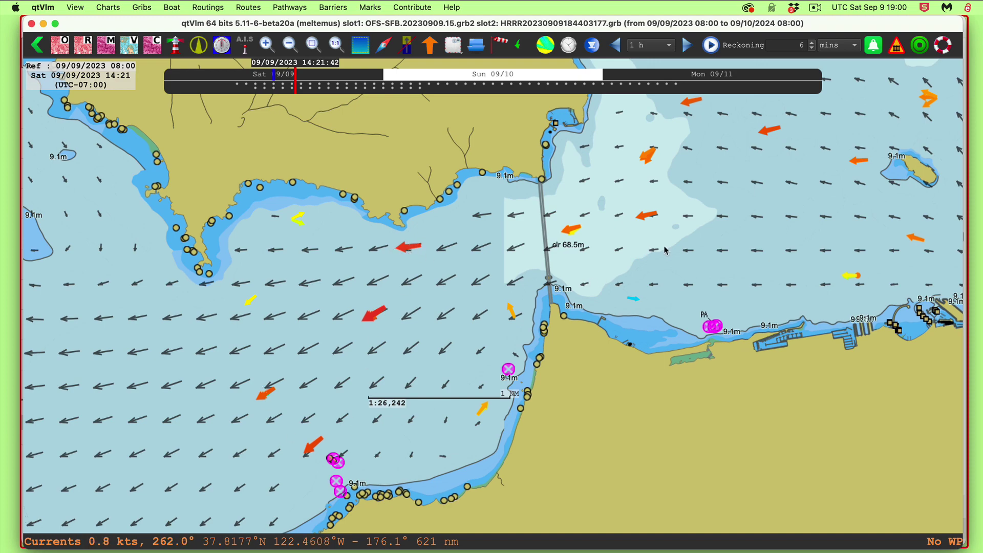
scroll(635, 262, "right", 10)
scroll(624, 343, "right", 5)
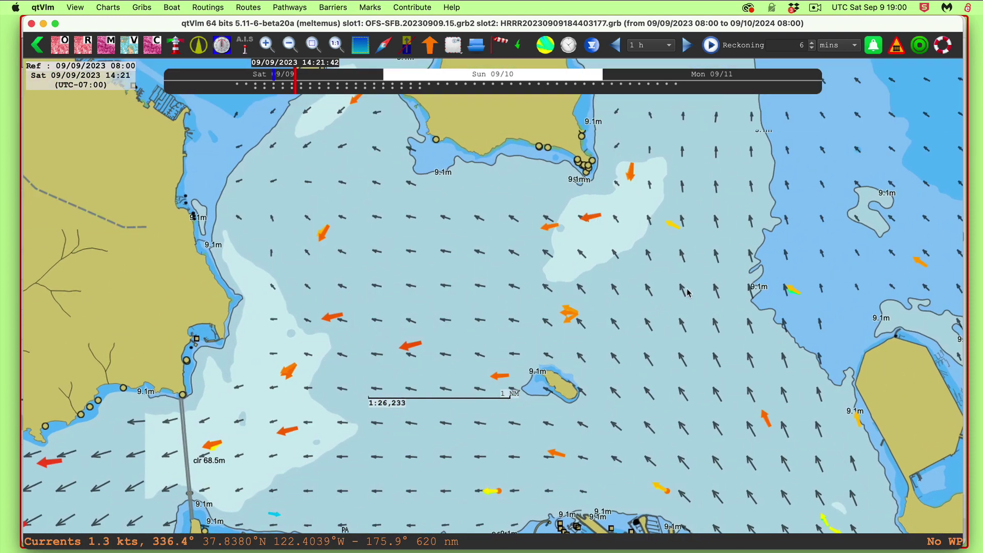
scroll(603, 364, "up", 8)
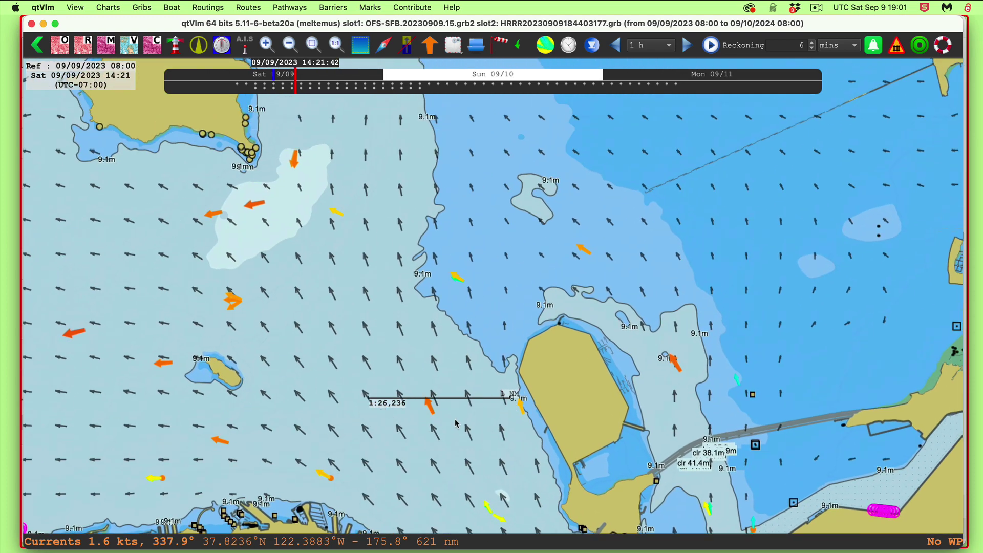
scroll(567, 394, "up", 12)
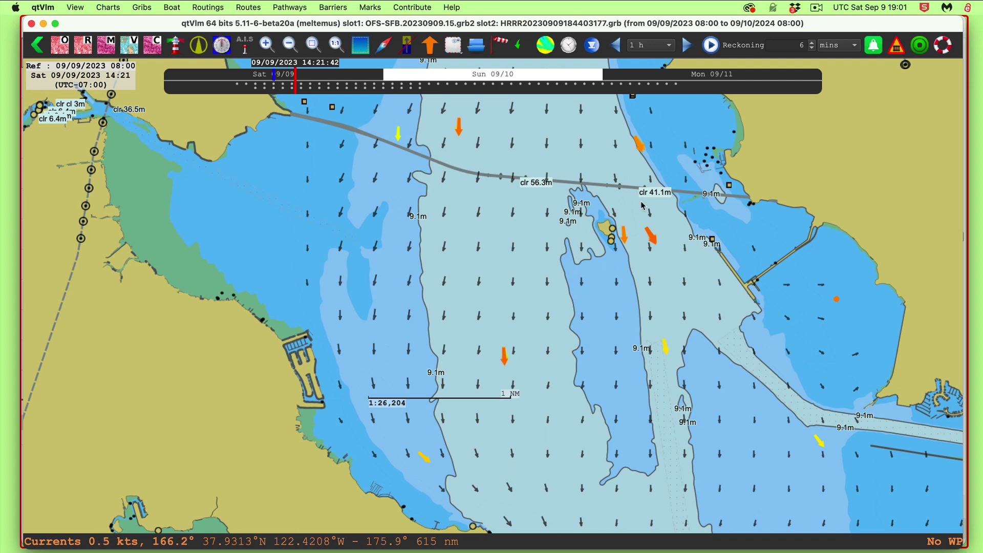
scroll(646, 206, "down", 4)
scroll(654, 203, "up", 5)
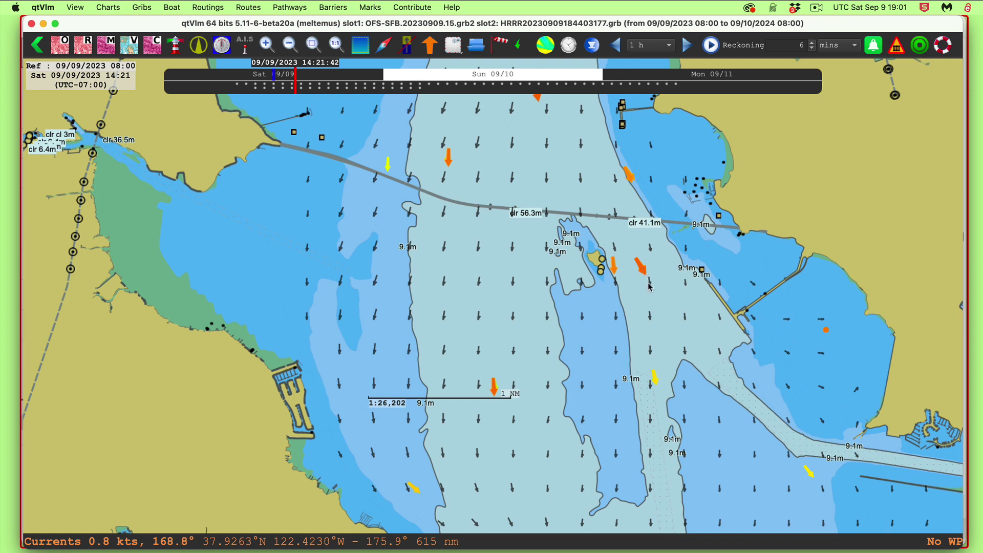
mouse_move(644, 273)
scroll(606, 367, "down", 15)
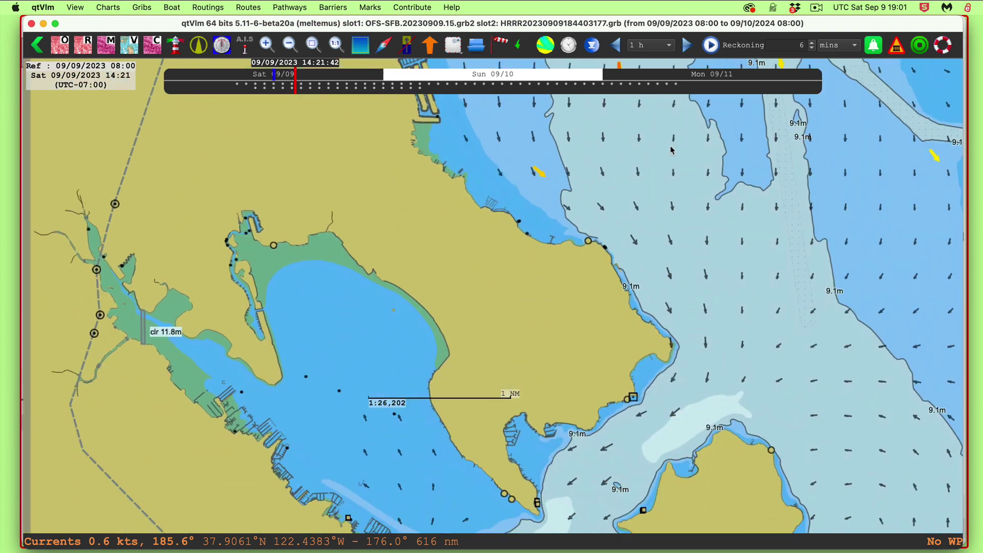
scroll(633, 201, "down", 10)
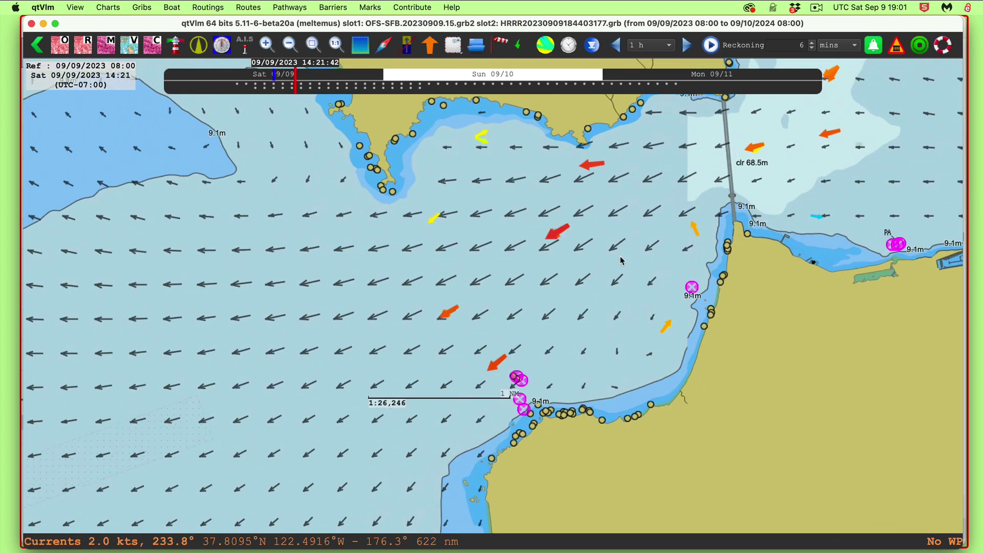
scroll(433, 327, "right", 5)
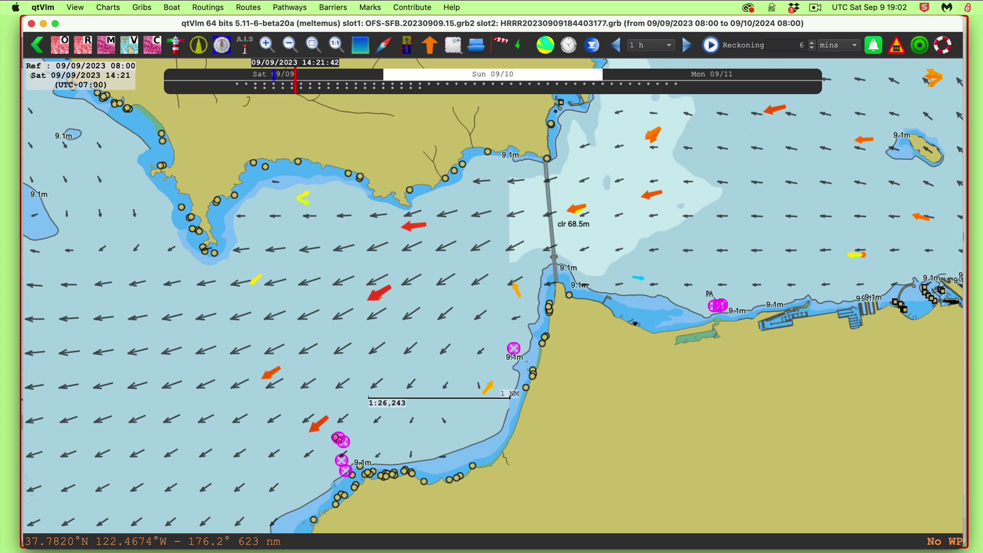
- On the browser's OFS San Francisco Bay page, highlight the models/ofs_sfb/ address and 6-hour update frequency
key("super+Tab")
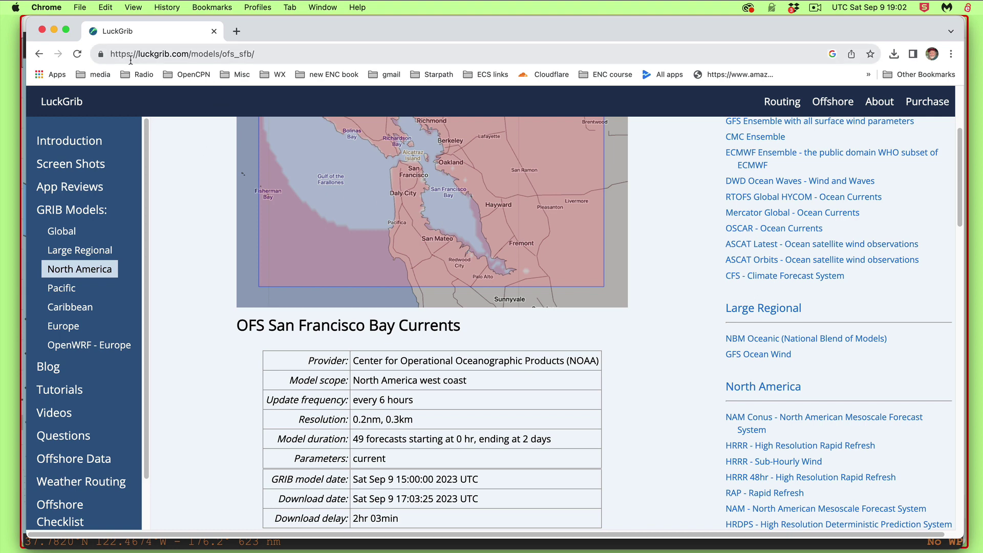
left_click_drag(191, 54, 263, 54)
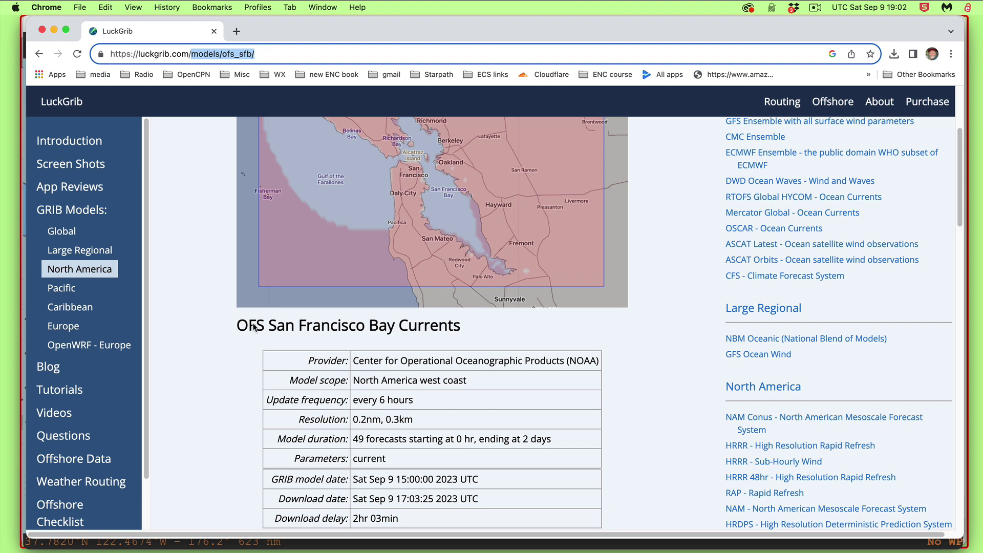
scroll(693, 352, "up", 3)
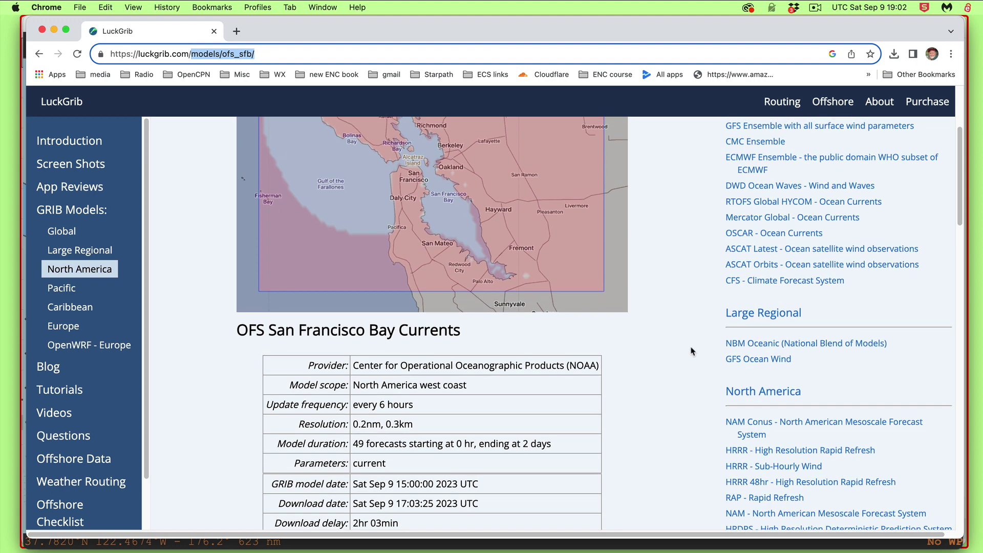
scroll(690, 351, "up", 4)
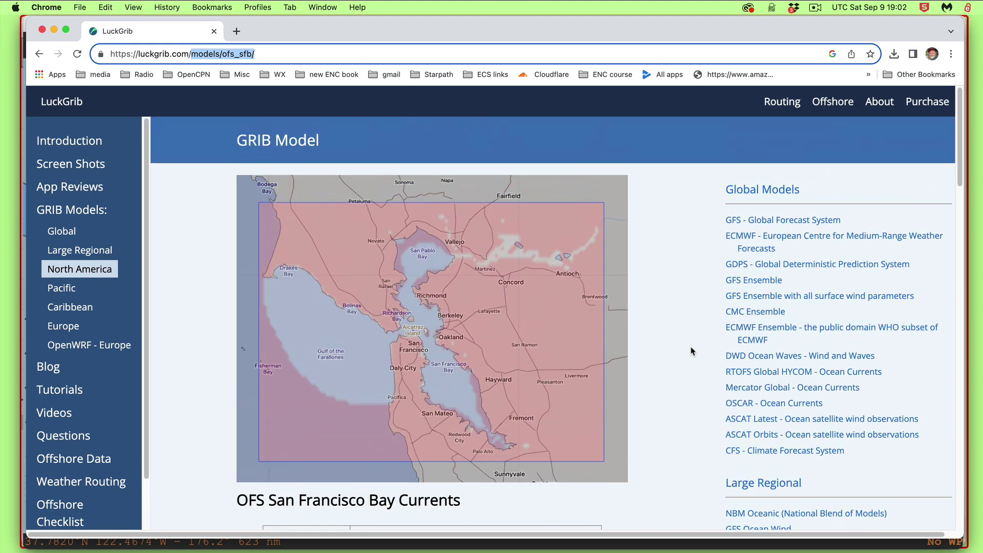
scroll(690, 351, "down", 7)
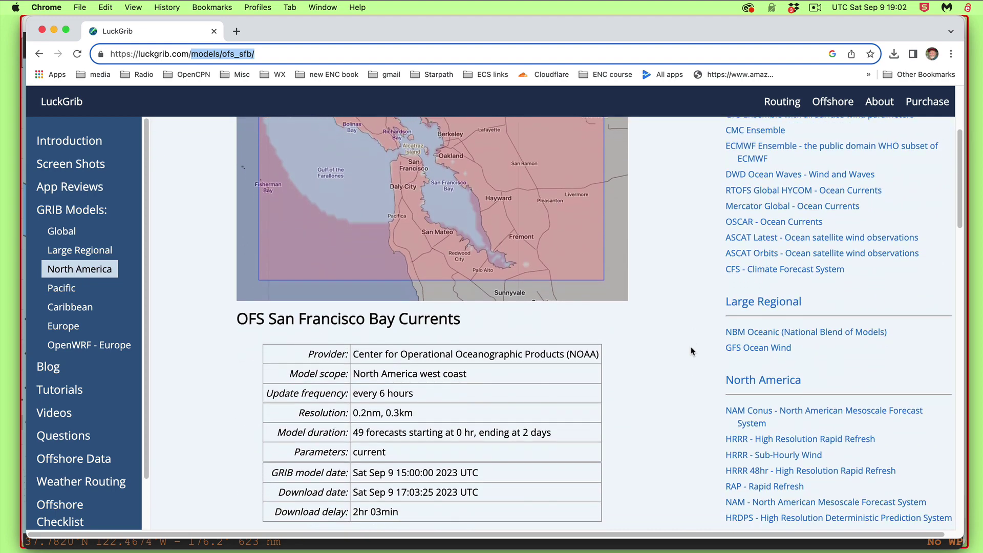
scroll(690, 351, "down", 1)
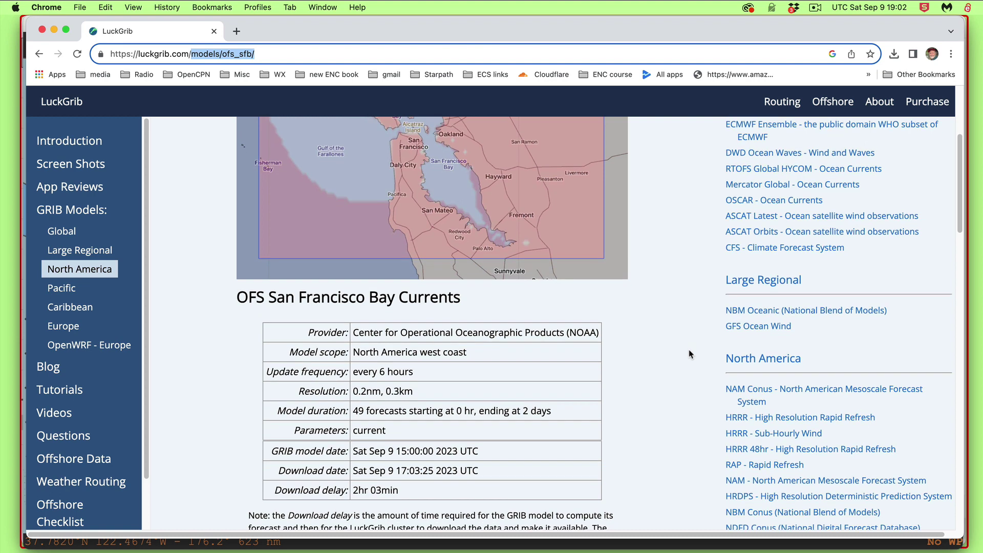
scroll(689, 350, "down", 2)
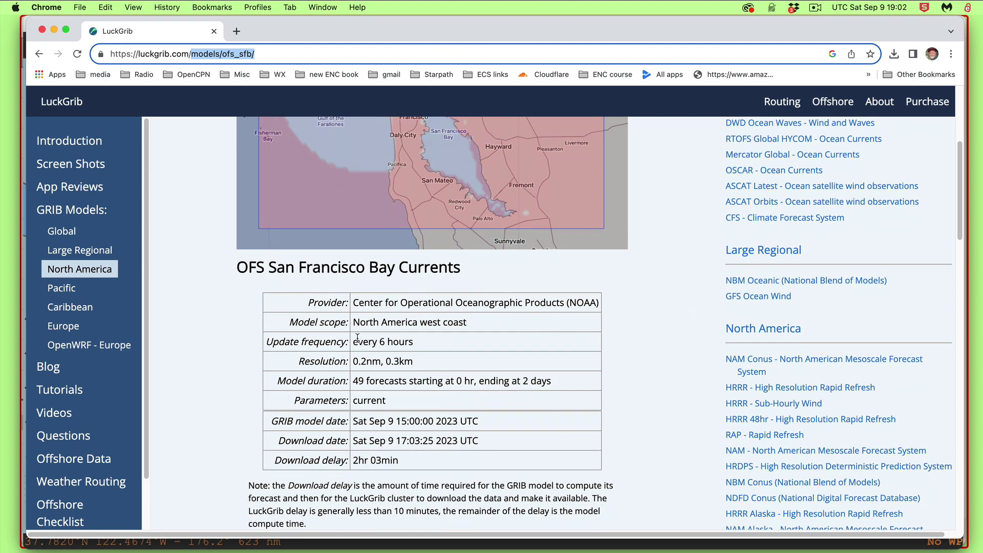
left_click_drag(353, 341, 450, 349)
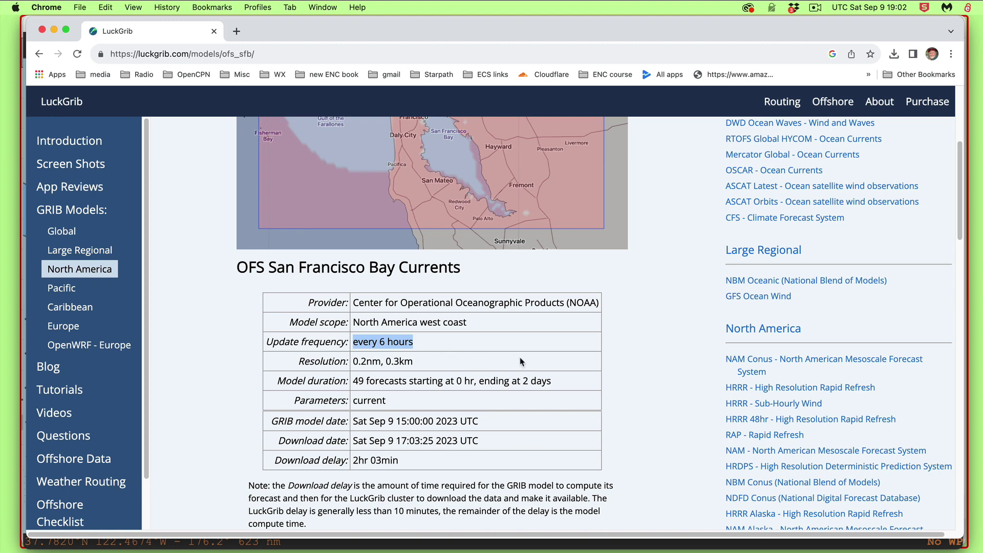
- Highlight the 2hr 03min download delay value, then switch back to qtVlm
scroll(521, 362, "down", 3)
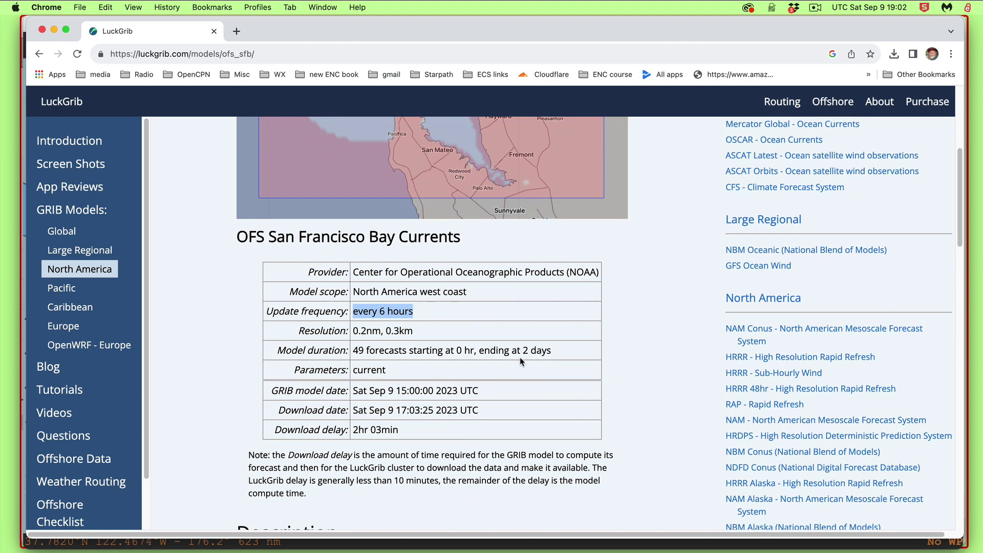
scroll(521, 361, "down", 1)
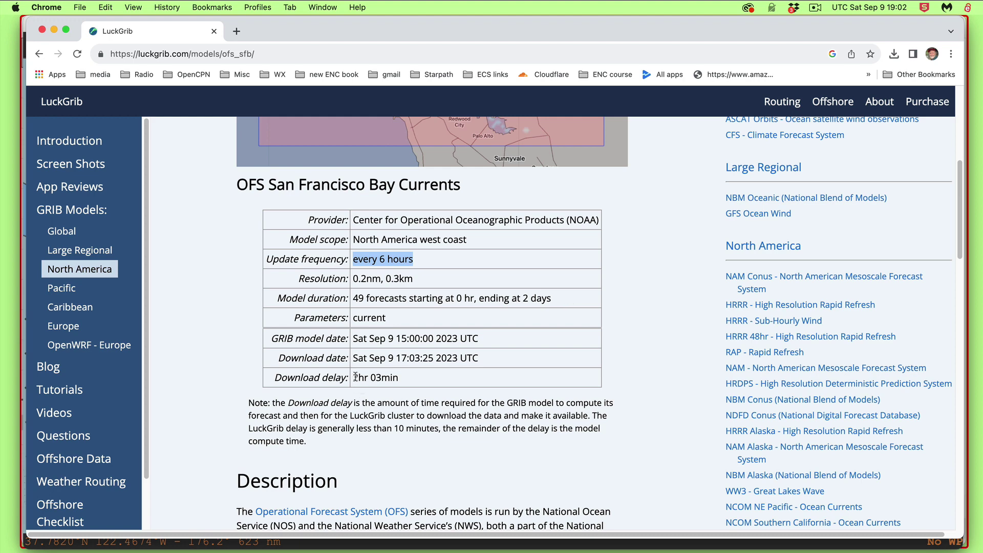
left_click_drag(355, 377, 427, 383)
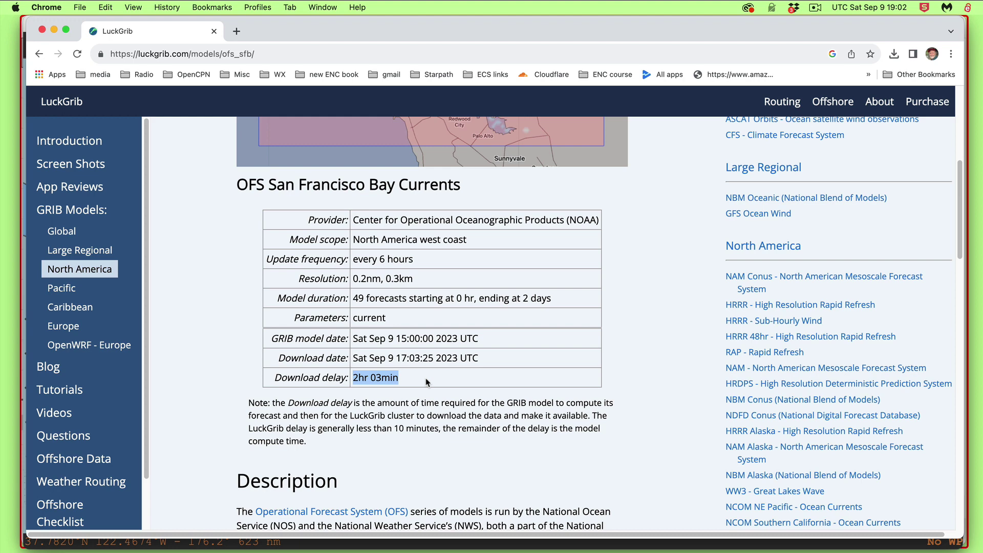
scroll(609, 435, "down", 3)
scroll(610, 436, "up", 5)
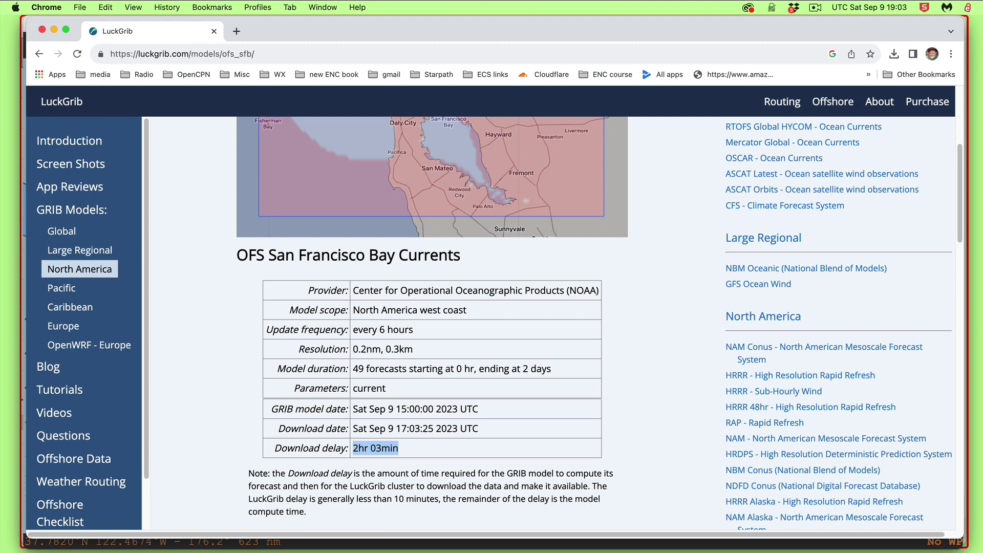
key("super+Tab")
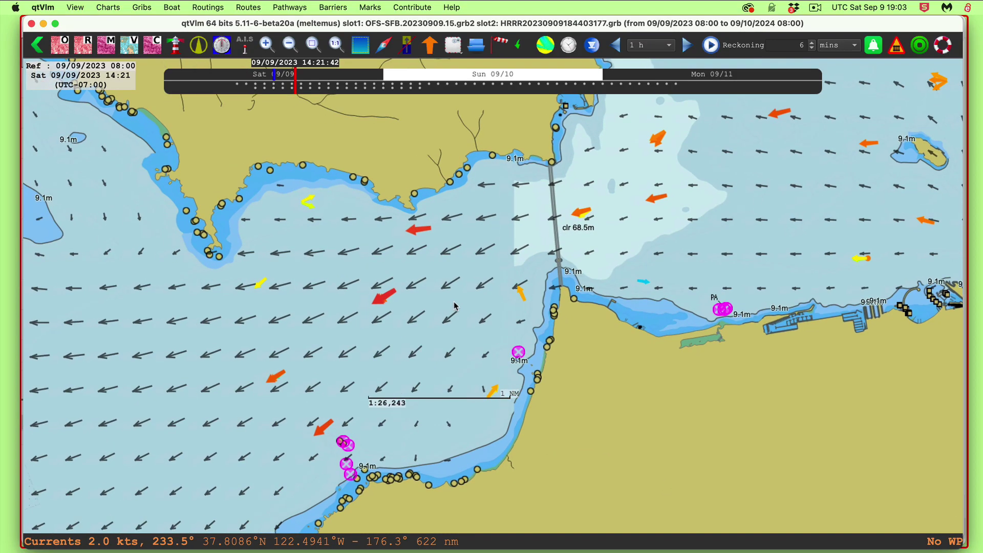
scroll(455, 306, "down", 2)
scroll(454, 305, "left", 3)
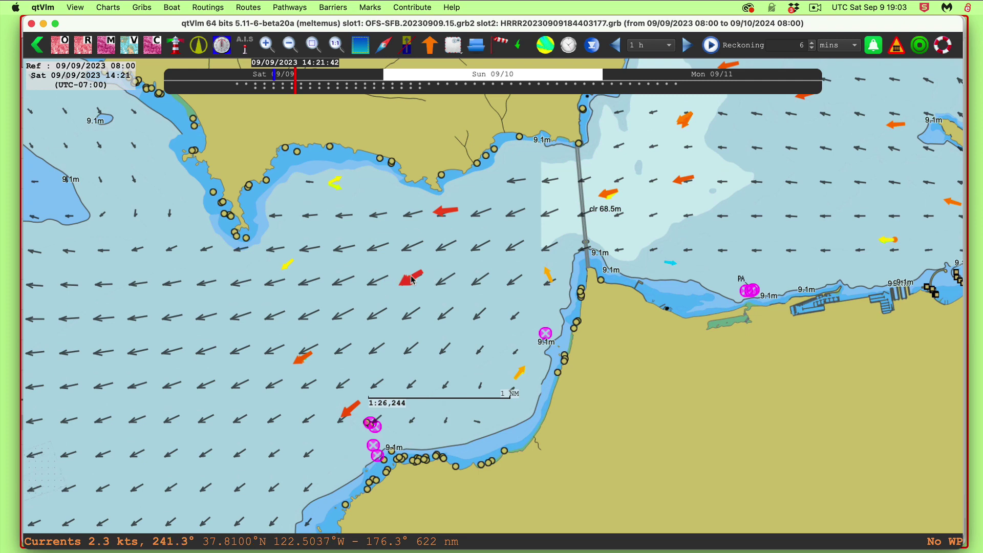
mouse_move(409, 283)
right_click(413, 277)
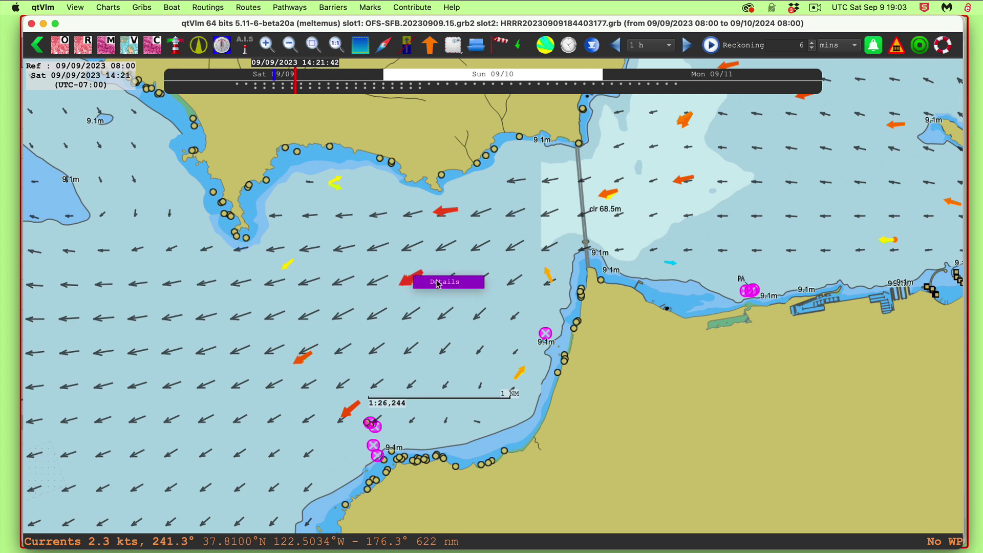
left_click(438, 283)
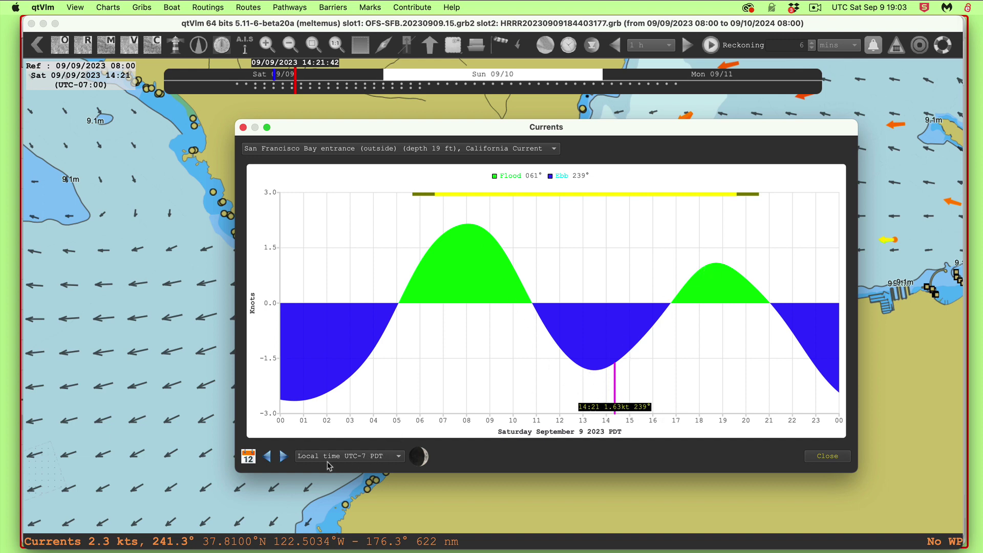
left_click(384, 461)
left_click(385, 457)
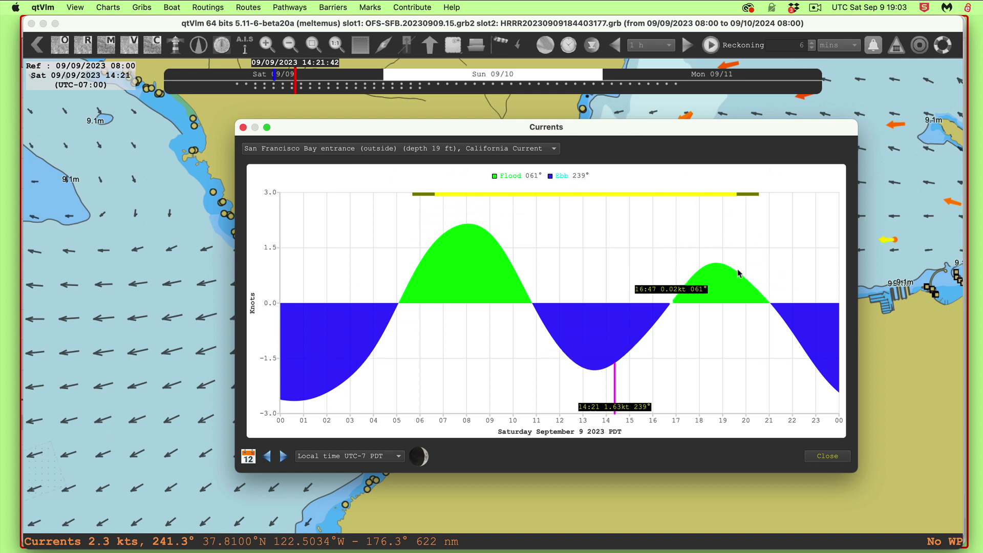
left_click(827, 456)
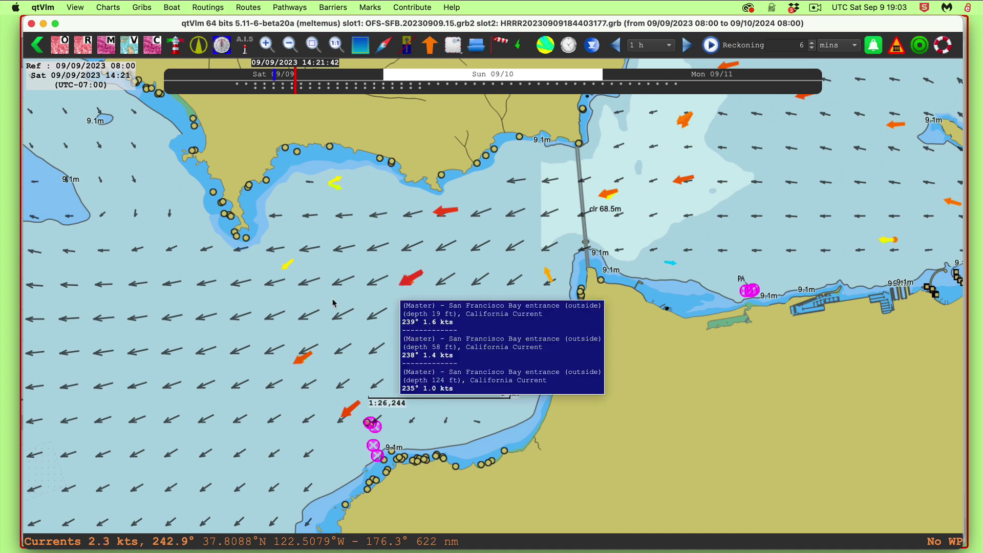
right_click(409, 278)
left_click(425, 284)
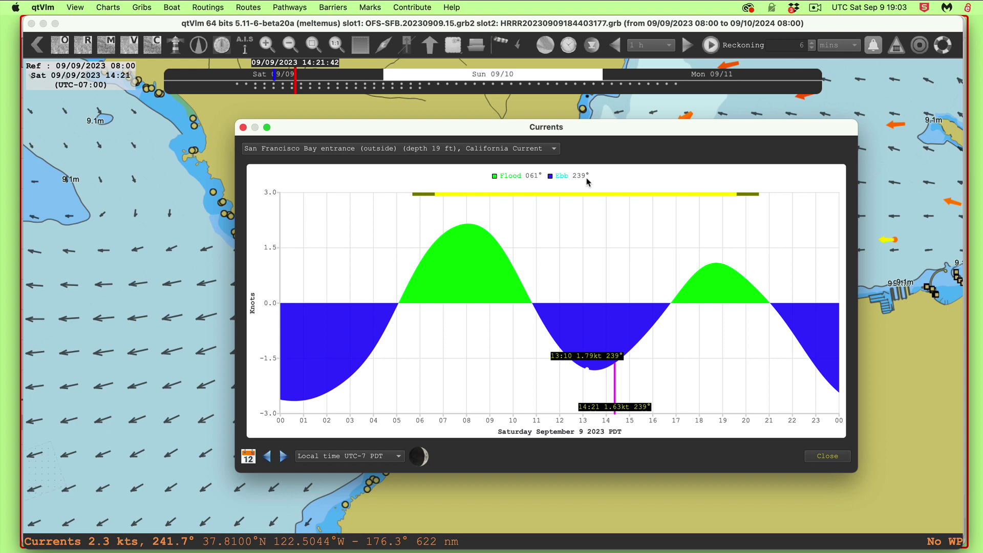
left_click(243, 128)
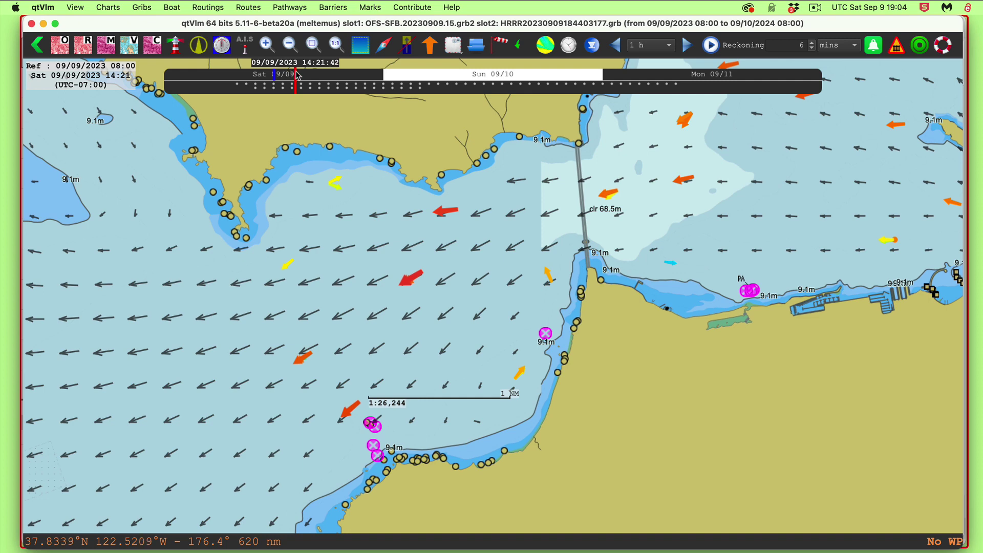
- Step the qtVlm forecast from Sat 14:21 through the evening to Sun 09/10 01:46
left_click_drag(300, 74, 316, 80)
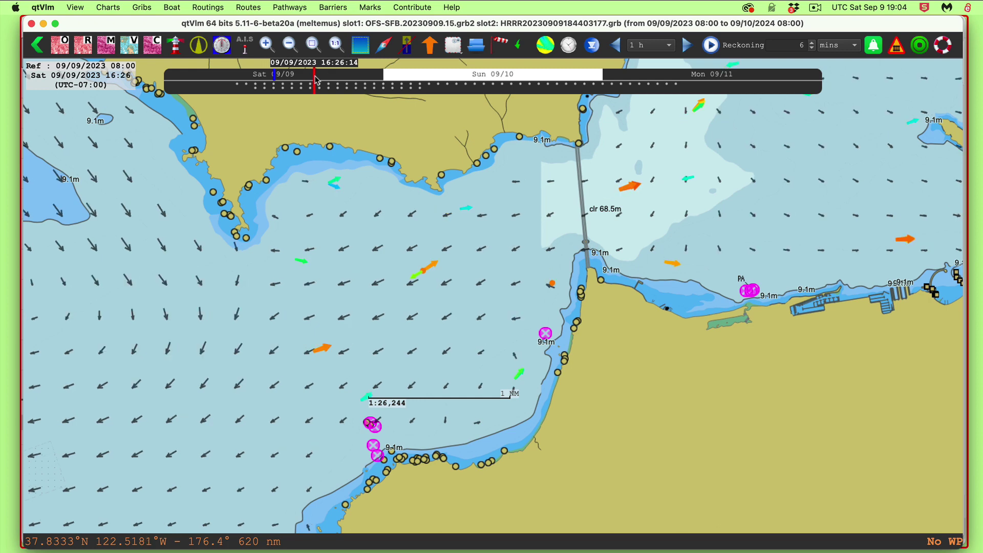
left_click_drag(316, 79, 318, 80)
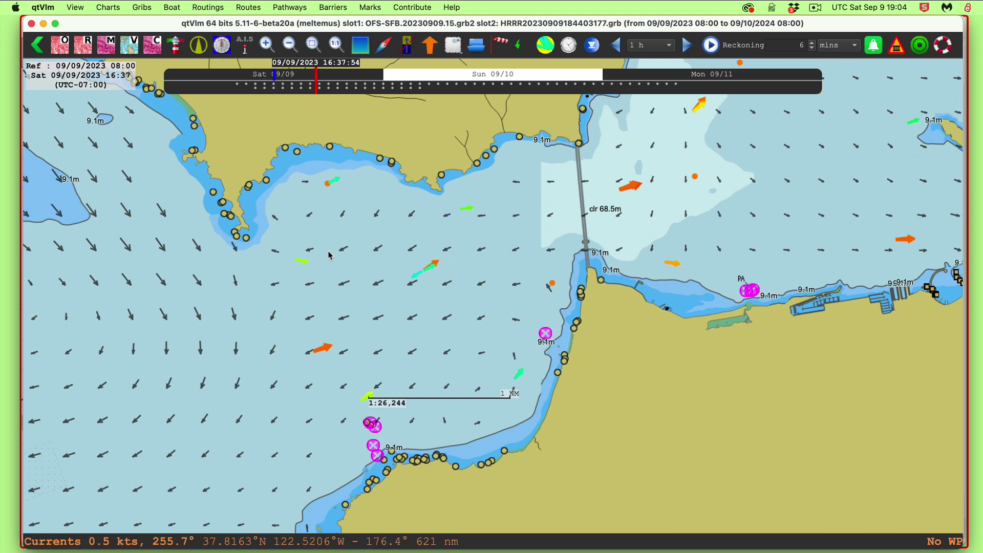
left_click_drag(343, 307, 518, 284)
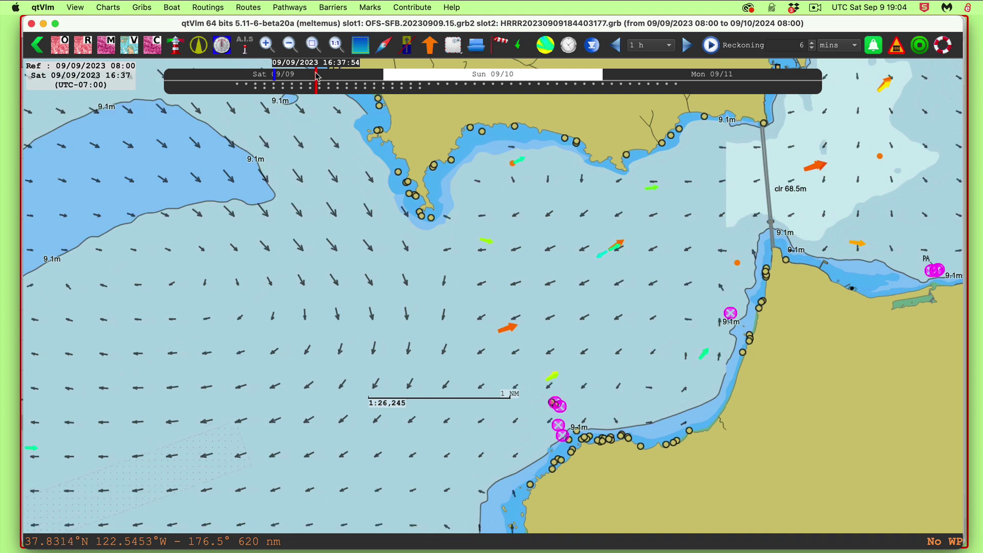
left_click(319, 77)
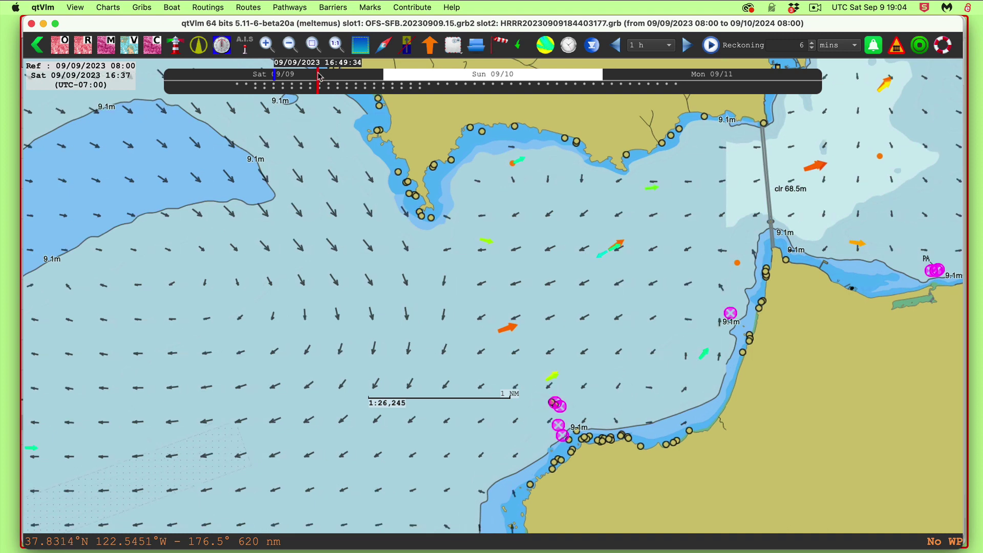
mouse_move(319, 77)
left_mouse_down()
mouse_move(352, 84)
mouse_move(325, 83)
mouse_move(334, 85)
left_mouse_up()
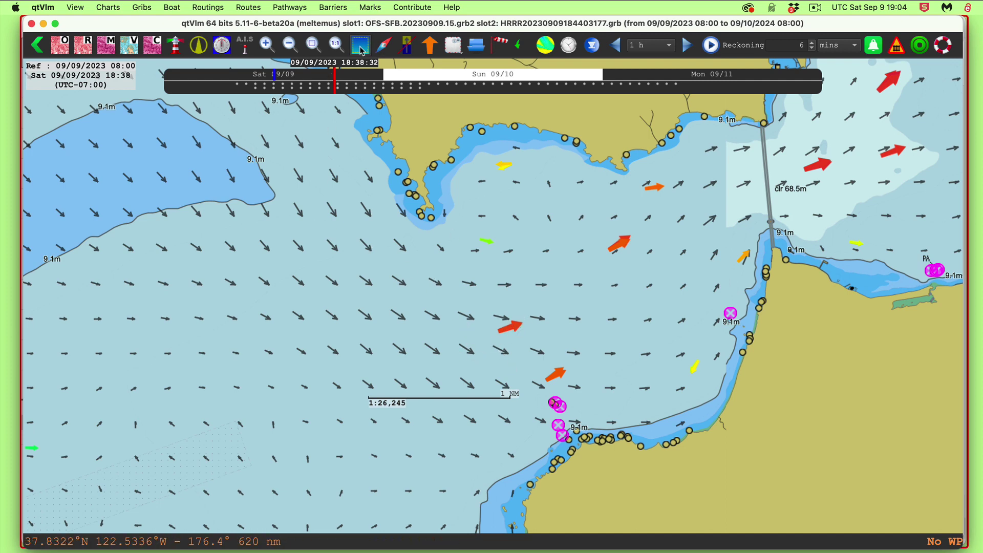
left_click_drag(335, 79, 352, 81)
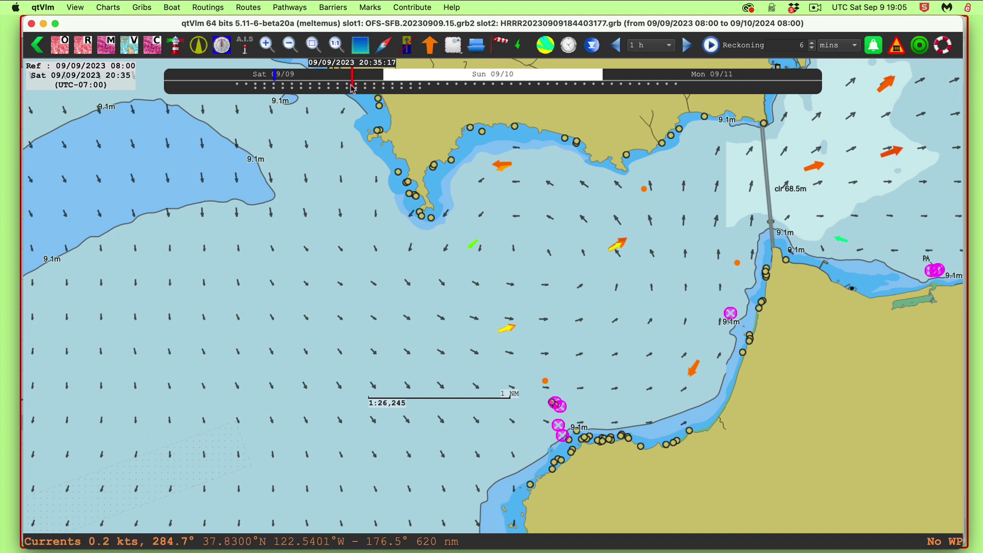
left_click_drag(351, 88, 400, 91)
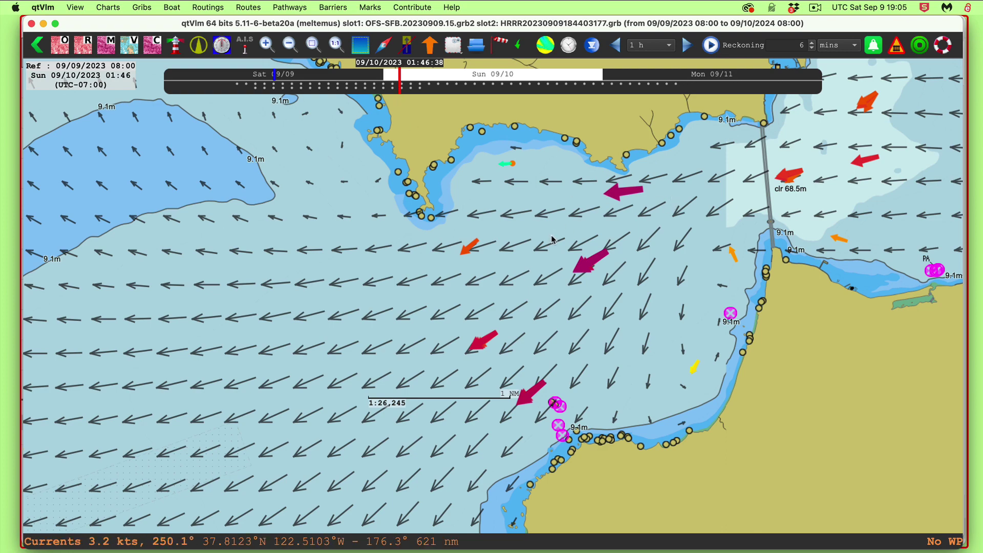
- Pan east into the bay and set the forecast to Sun 09/10 09:57 for the flood currents
scroll(551, 239, "right", 15)
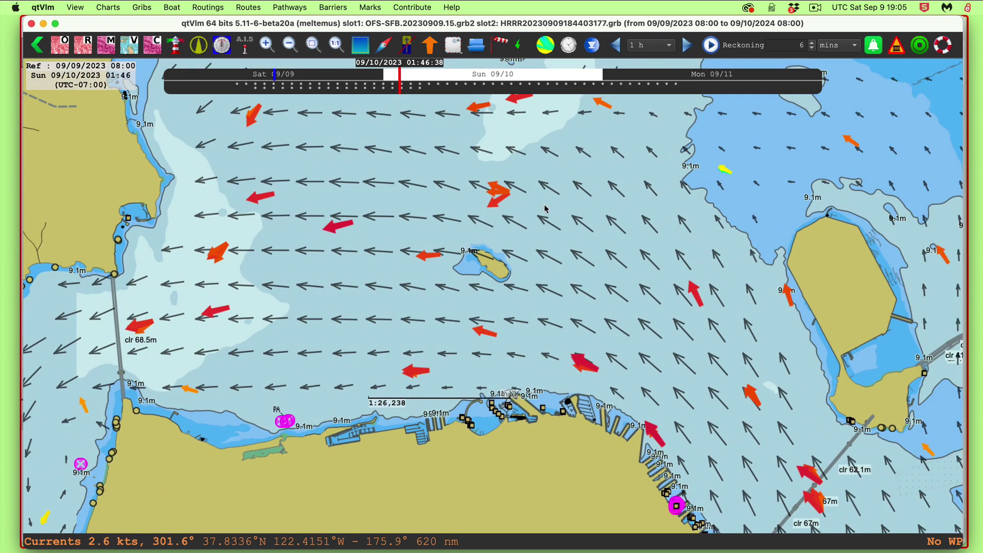
scroll(546, 209, "up", 5)
scroll(553, 212, "left", 5)
scroll(563, 217, "down", 4)
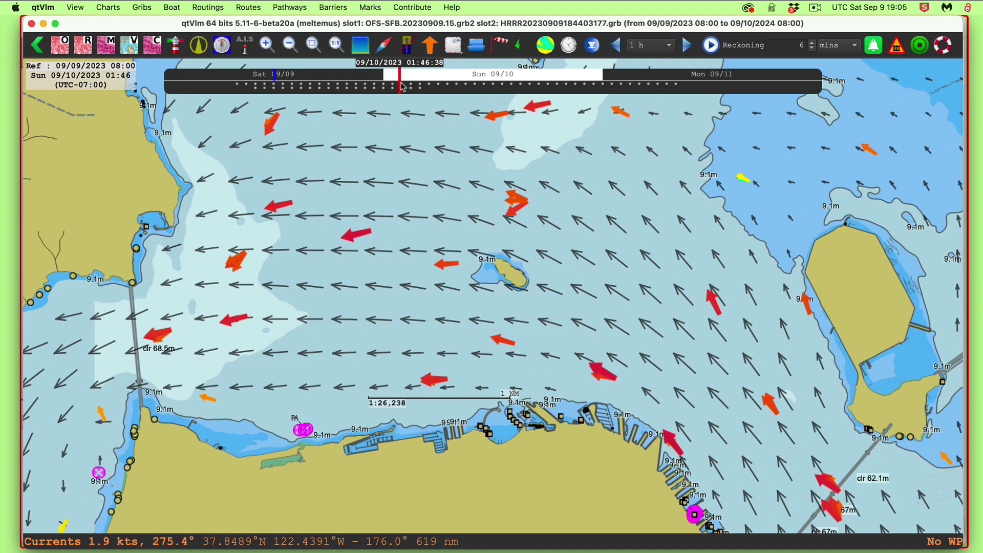
scroll(401, 87, "left", 1)
mouse_move(400, 80)
left_mouse_down()
mouse_move(498, 119)
mouse_move(475, 116)
left_mouse_up()
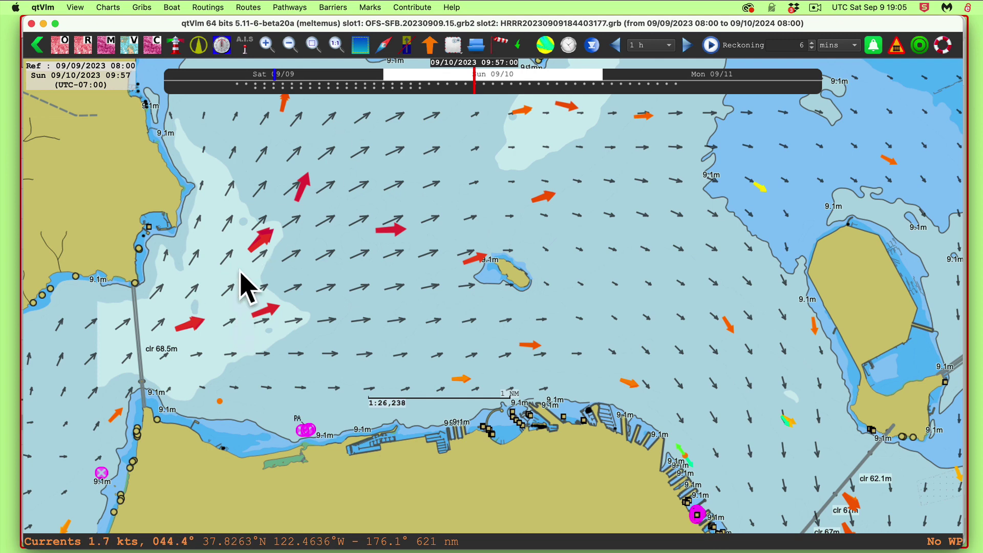
scroll(307, 302, "up", 5)
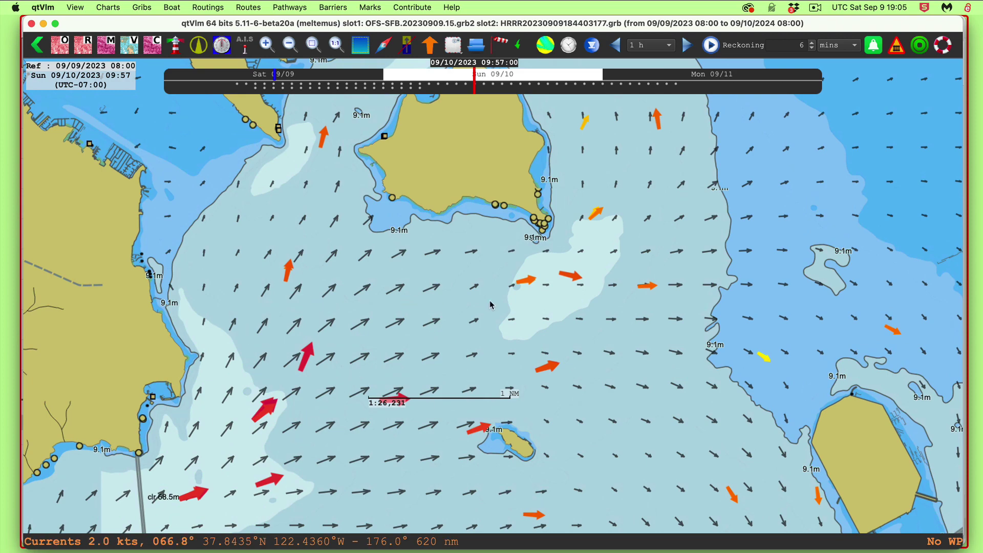
scroll(588, 299, "up", 5)
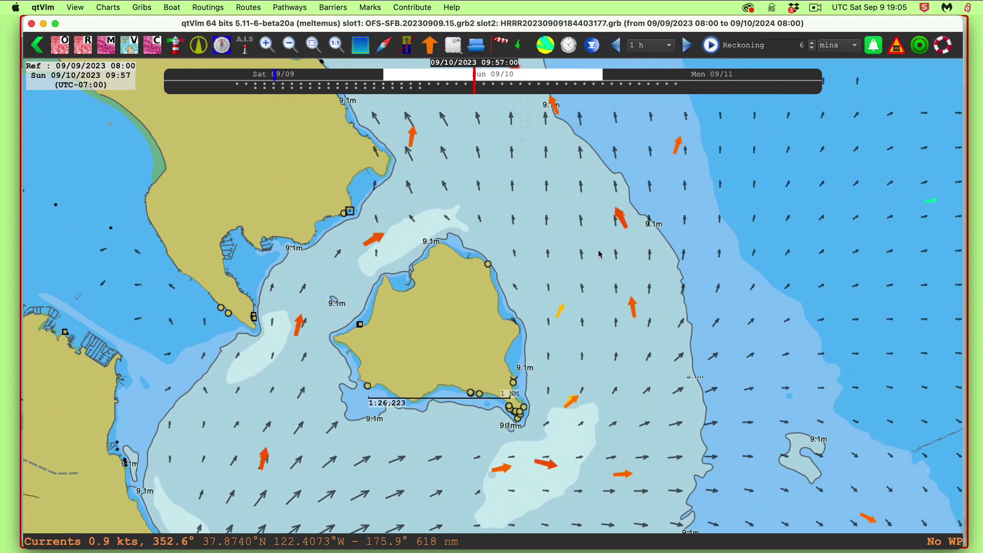
scroll(589, 271, "up", 3)
scroll(554, 239, "down", 10)
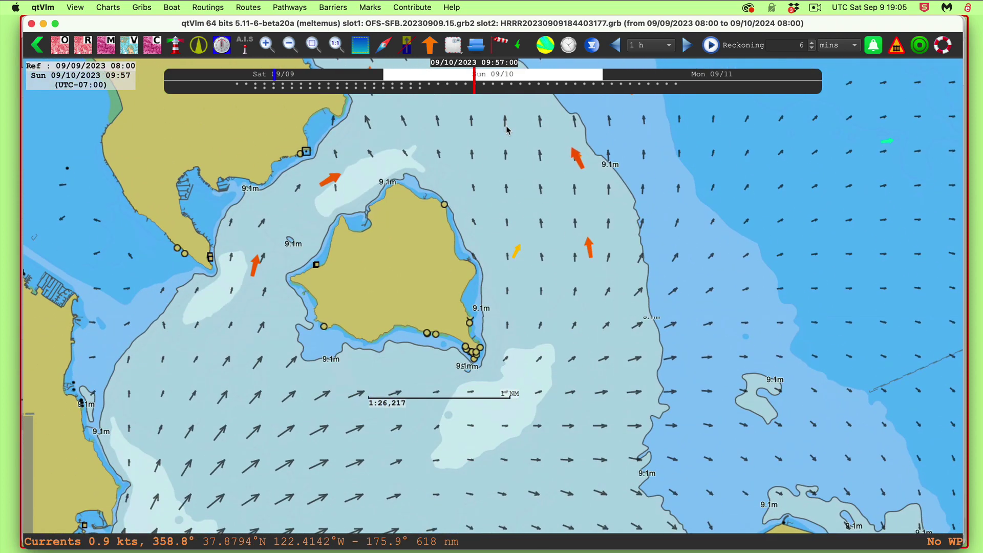
scroll(561, 381, "down", 4)
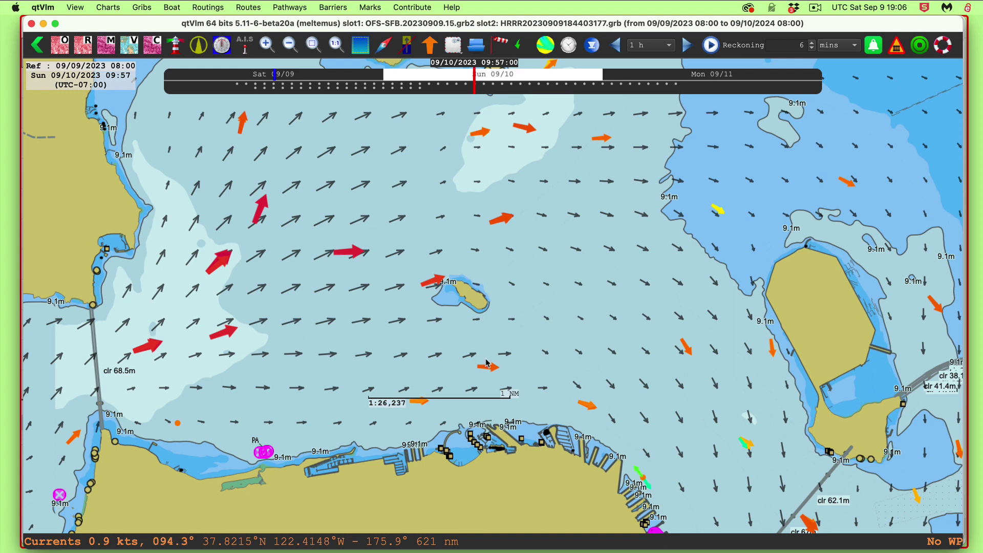
right_click(352, 252)
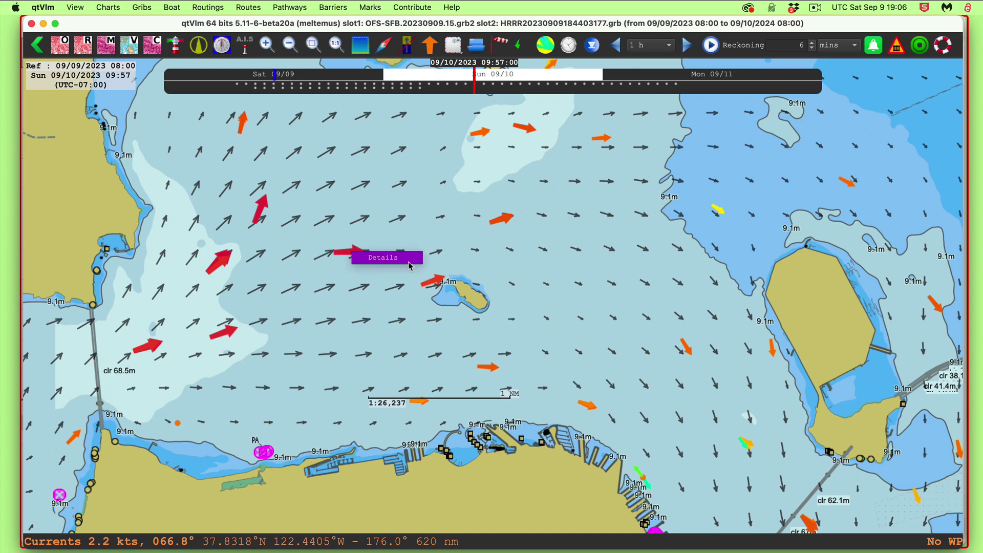
left_click(410, 258)
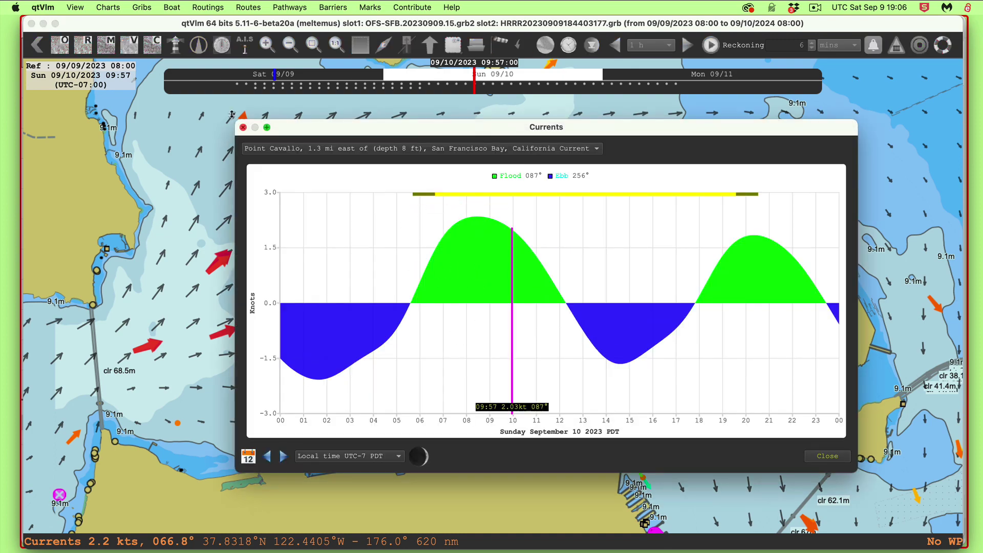
left_click(243, 127)
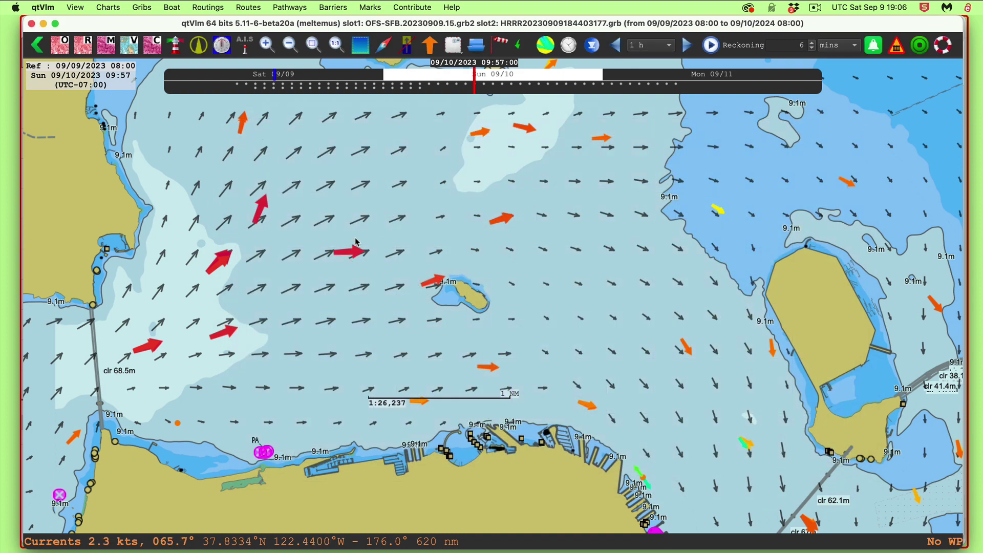
mouse_move(352, 254)
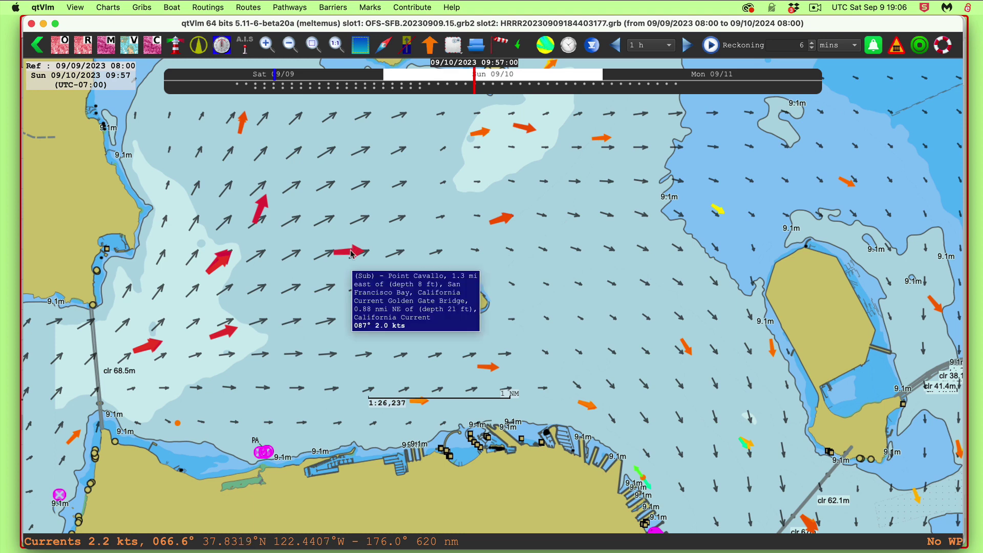